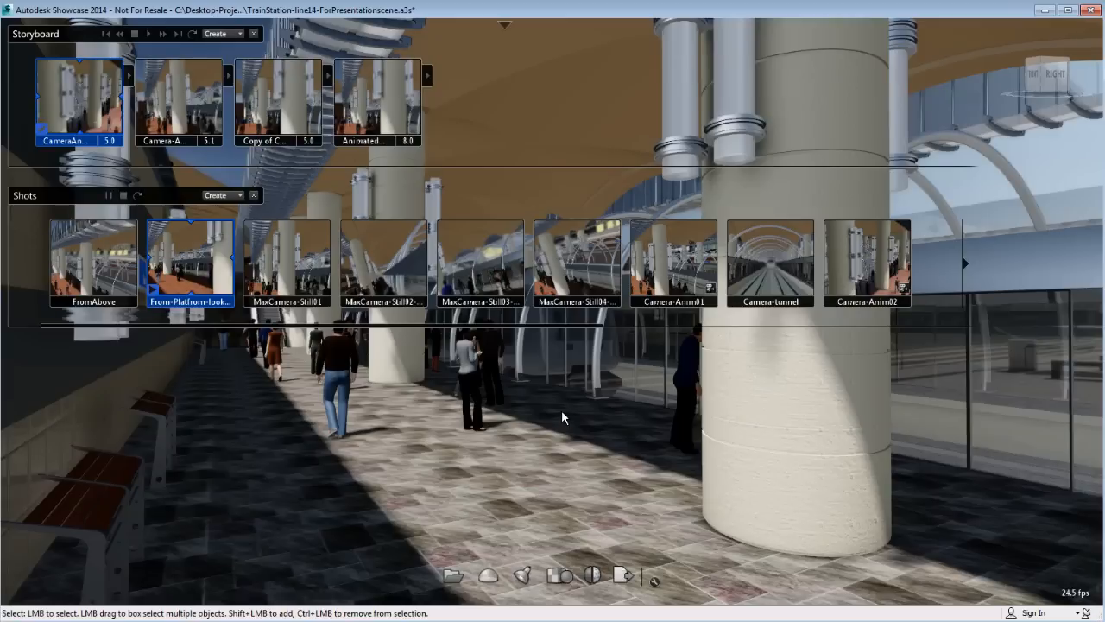
- Preview the first storyboard slide and the FromAbove shot in presentation mode, and leave that mode
key(p)
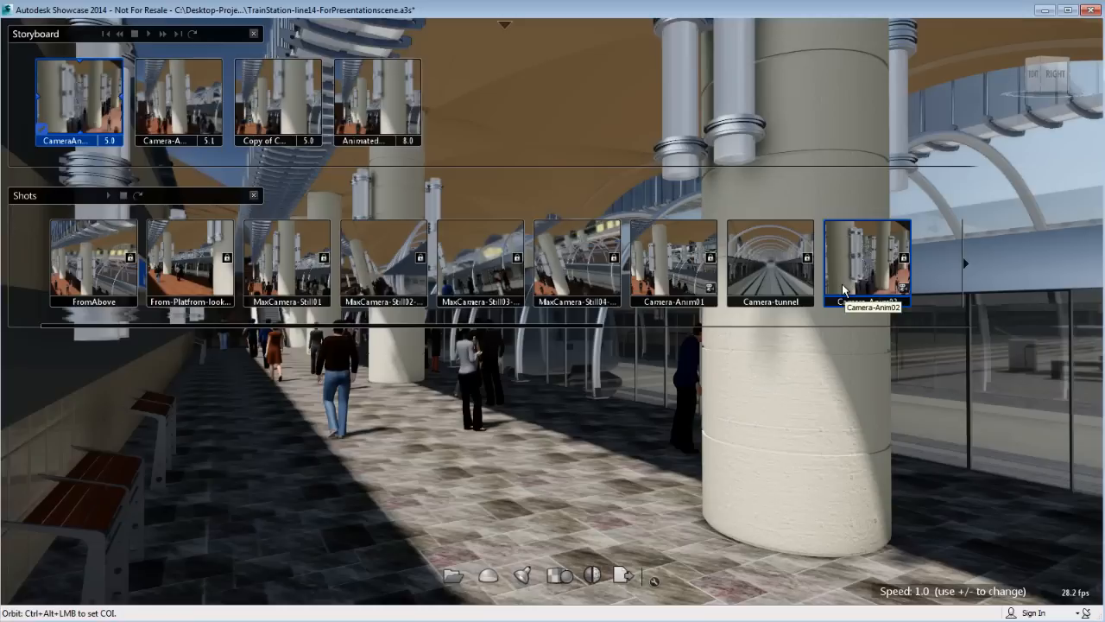
click(90, 109)
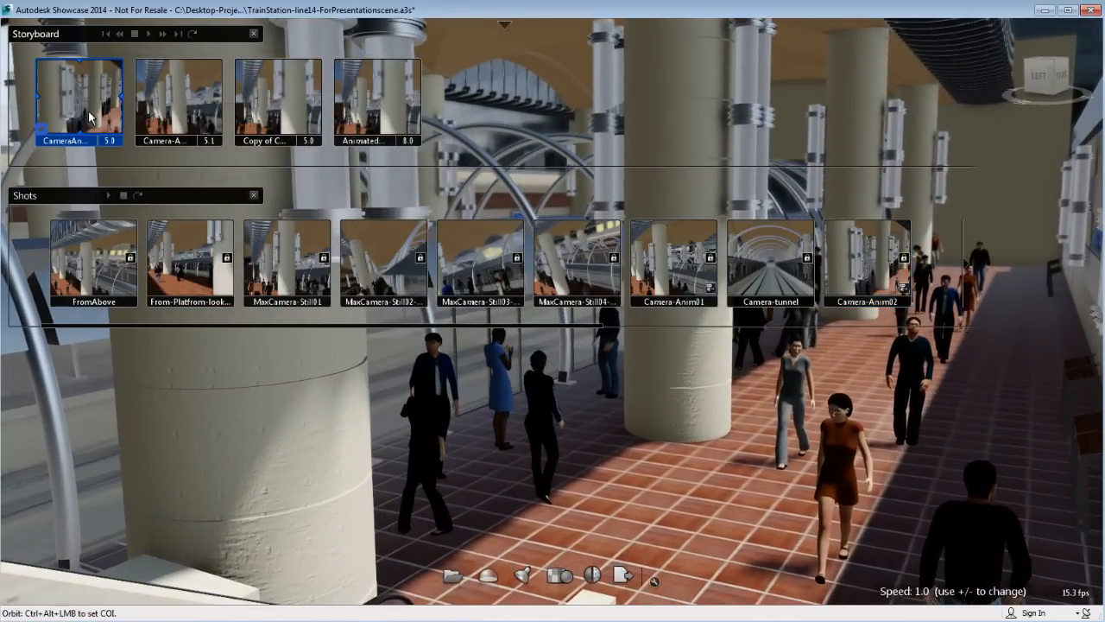
click(113, 267)
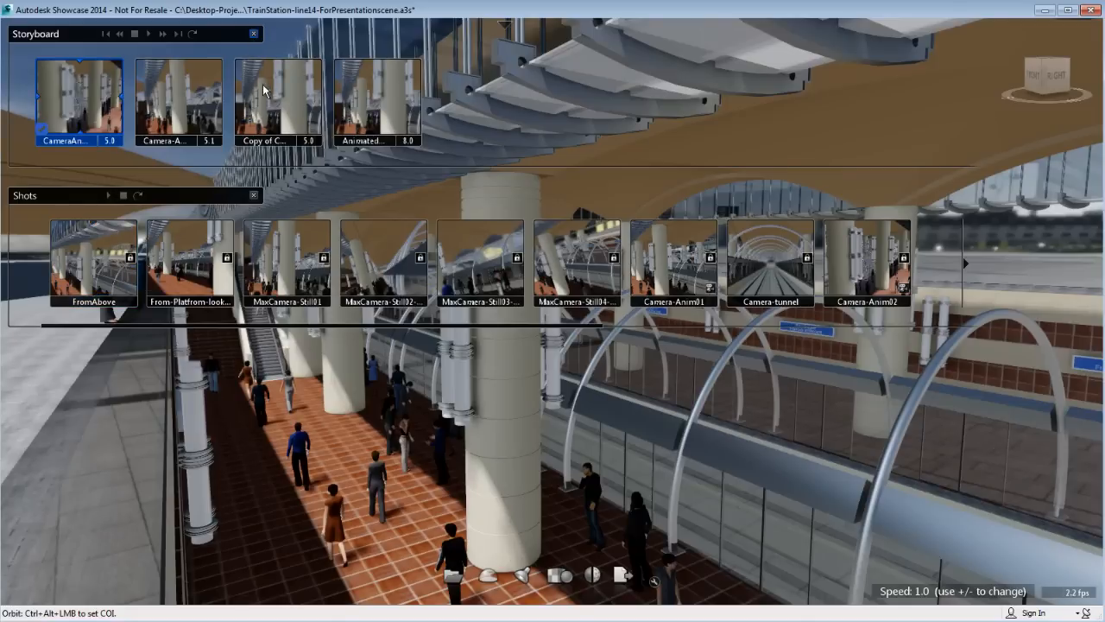
key(p)
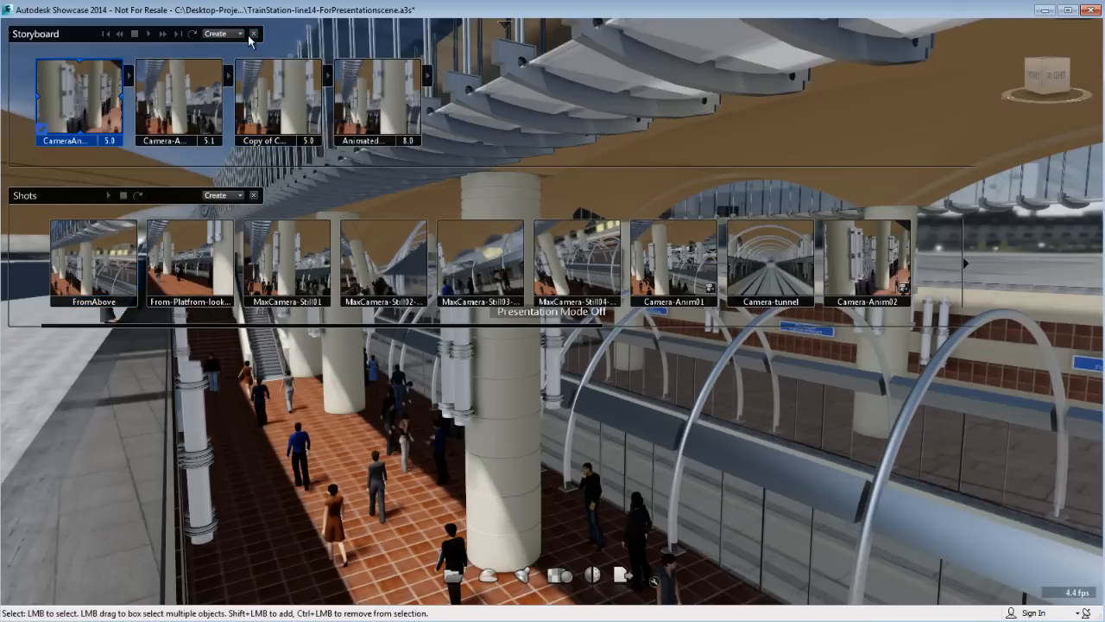
- Close the Storyboard and switch the view to the MaxCamera-Still01 shot with presentation mode off
click(254, 34)
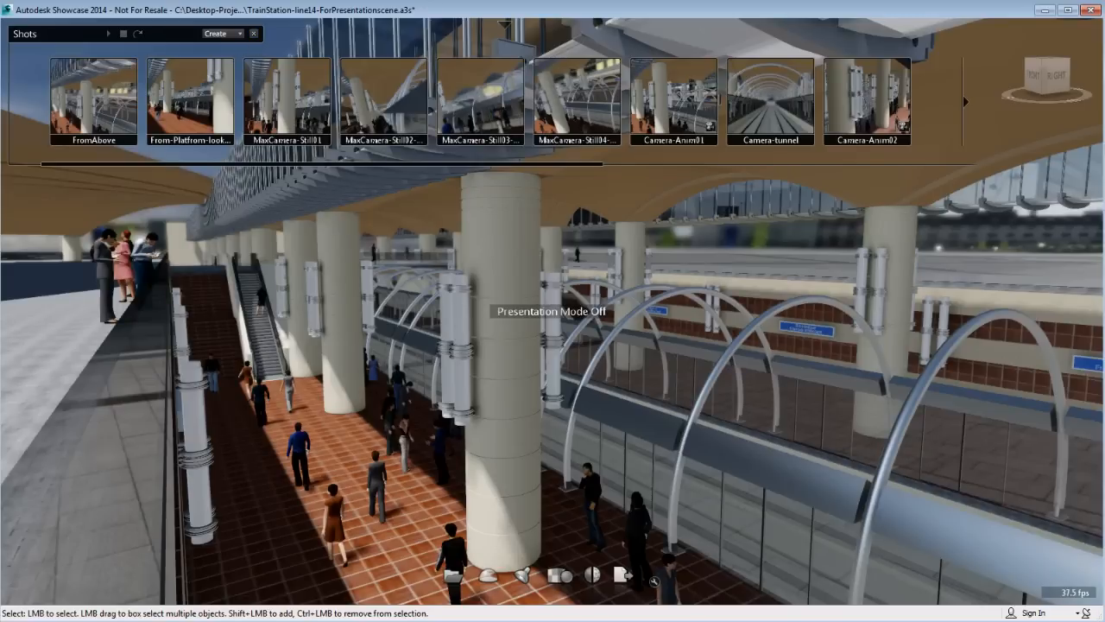
click(292, 108)
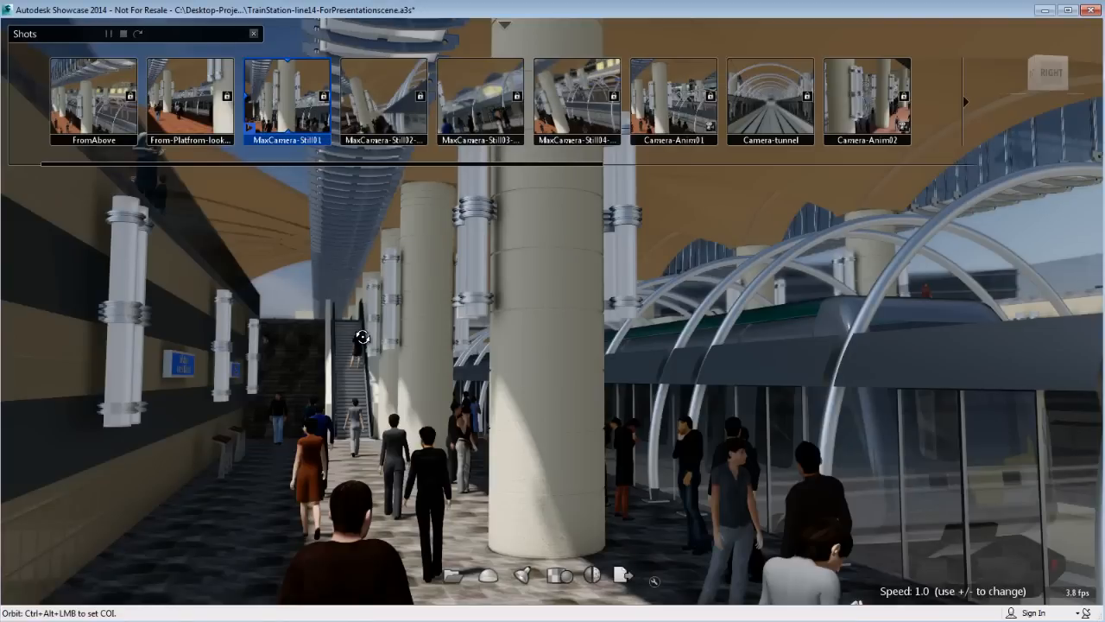
key(p)
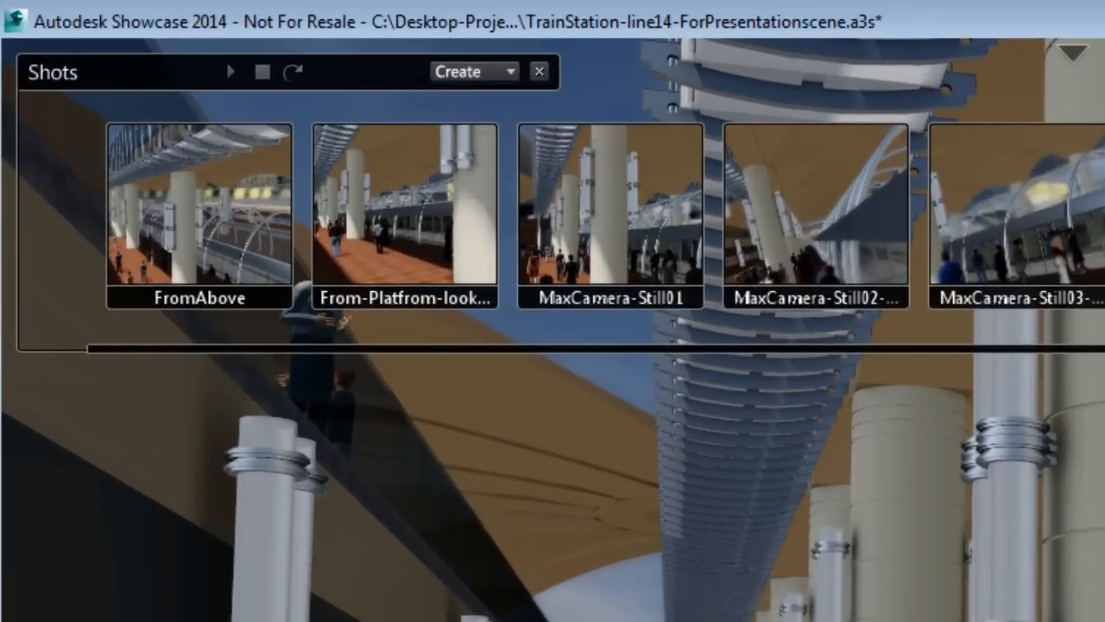
- Assign hotkey 1 to the FromAbove shot after reviewing the available hotkey types and items
right_click(221, 225)
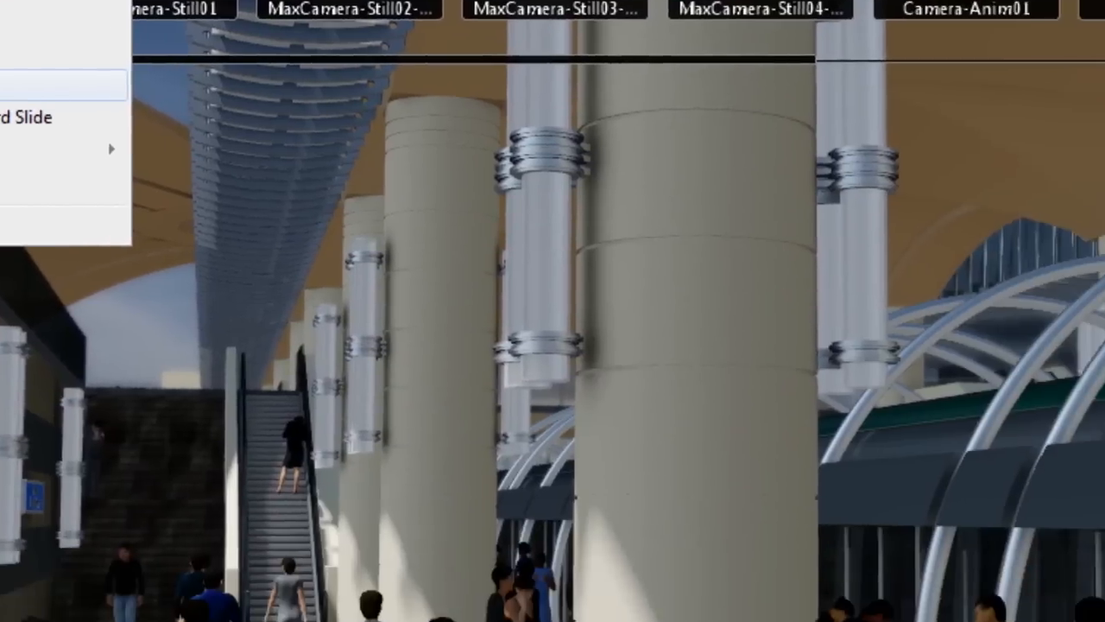
click(320, 374)
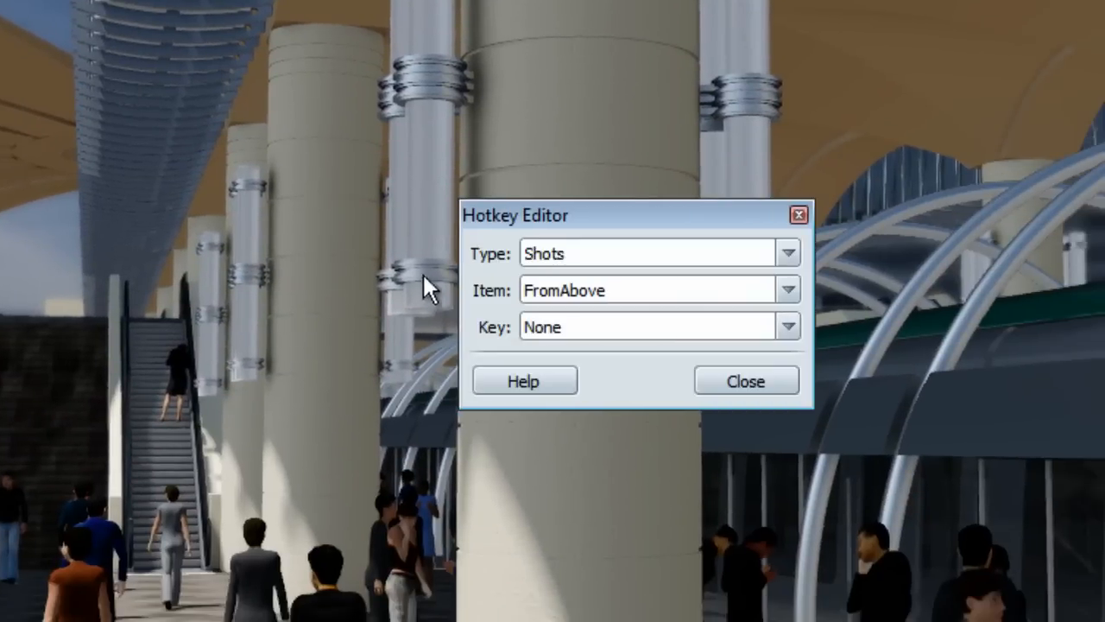
click(789, 253)
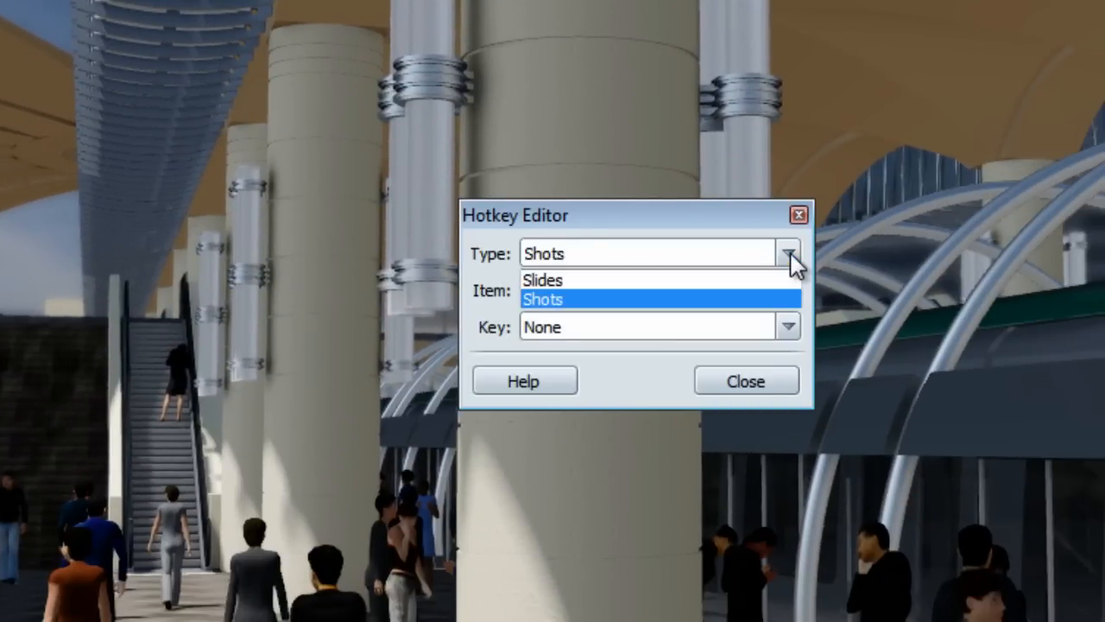
click(788, 253)
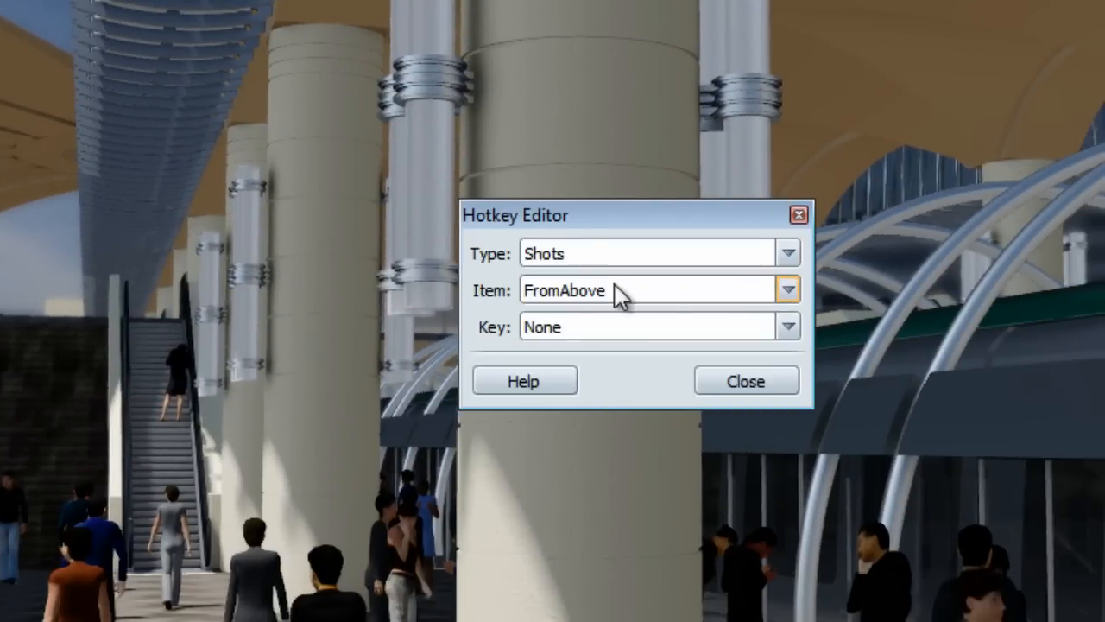
click(789, 290)
click(790, 288)
click(787, 327)
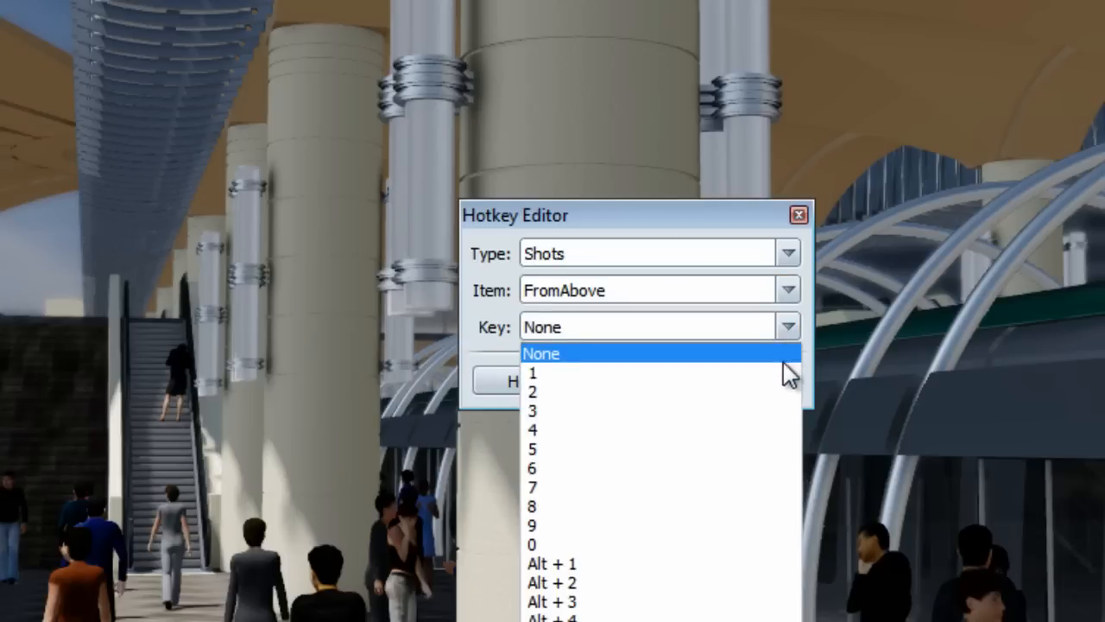
click(785, 371)
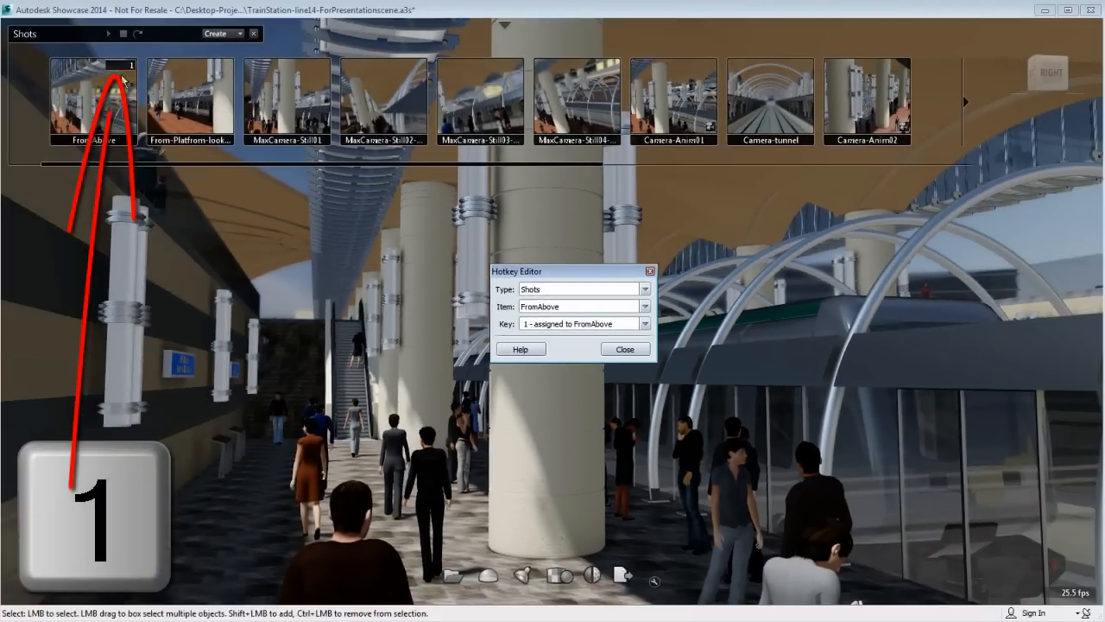
click(623, 351)
- Assign hotkey 2 to the From-Platfrom-looking at train shot
right_click(196, 98)
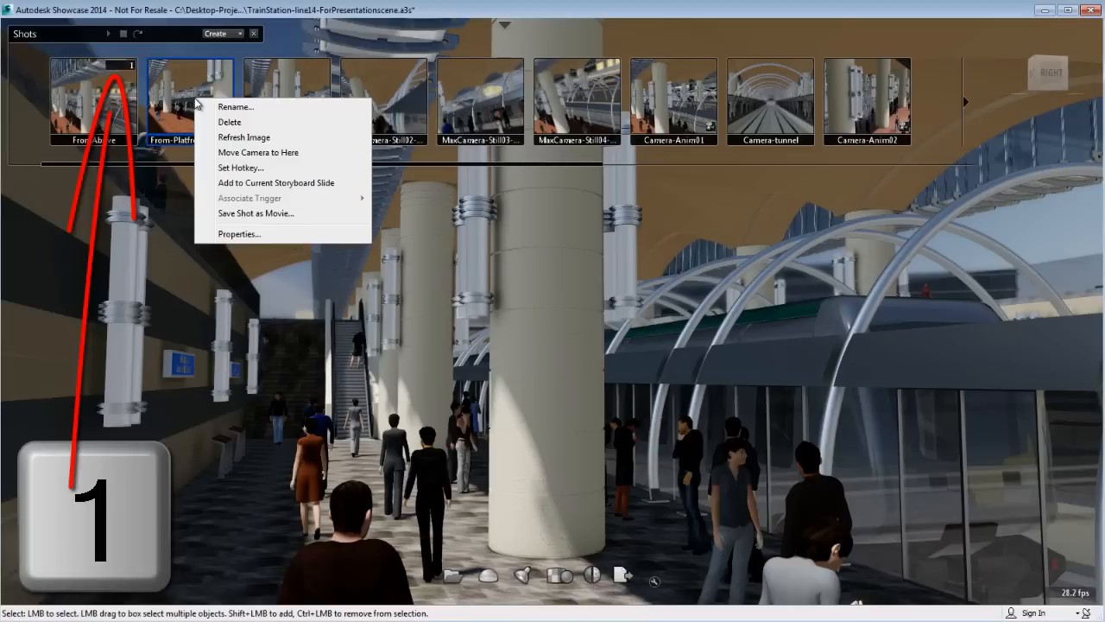
click(246, 167)
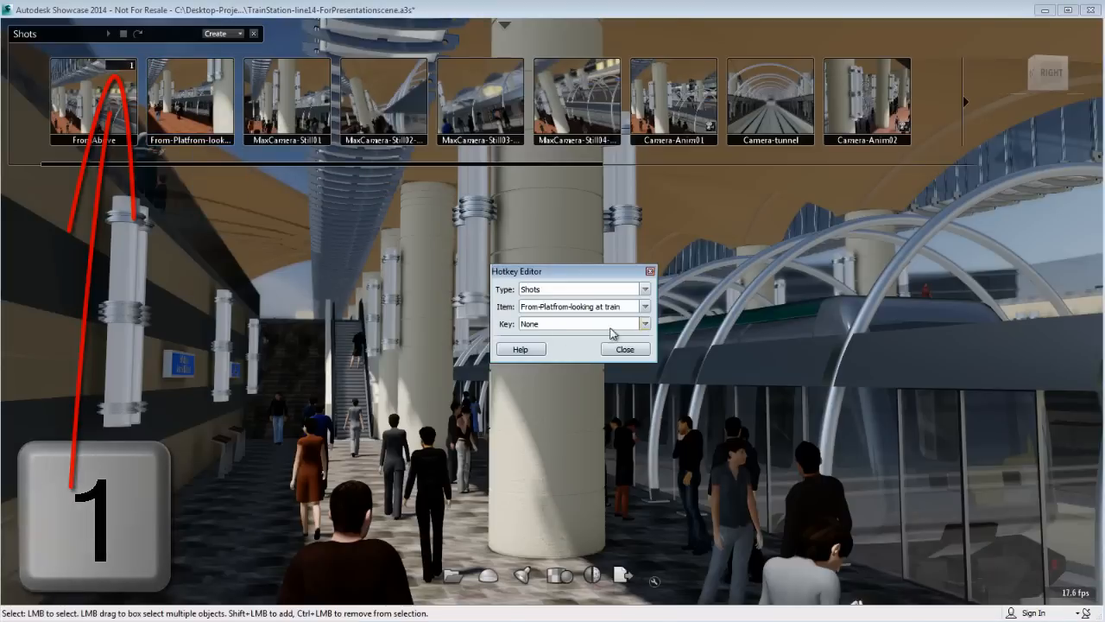
click(645, 324)
click(604, 366)
click(625, 348)
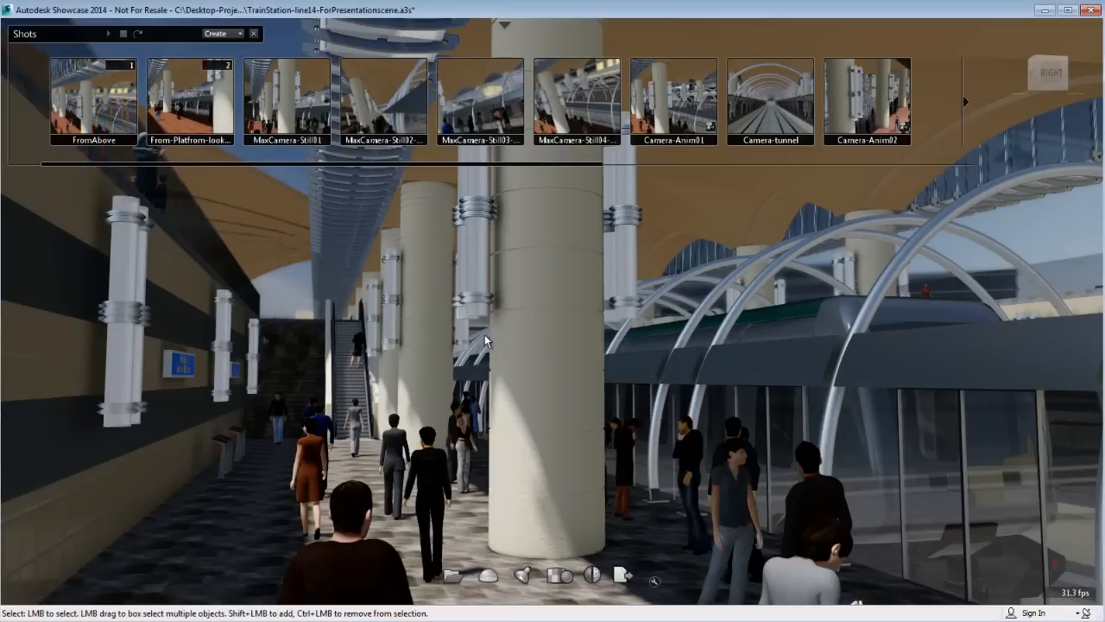
- Assign hotkey 3 to the MaxCamera-Still01 shot
right_click(327, 119)
click(352, 182)
click(684, 324)
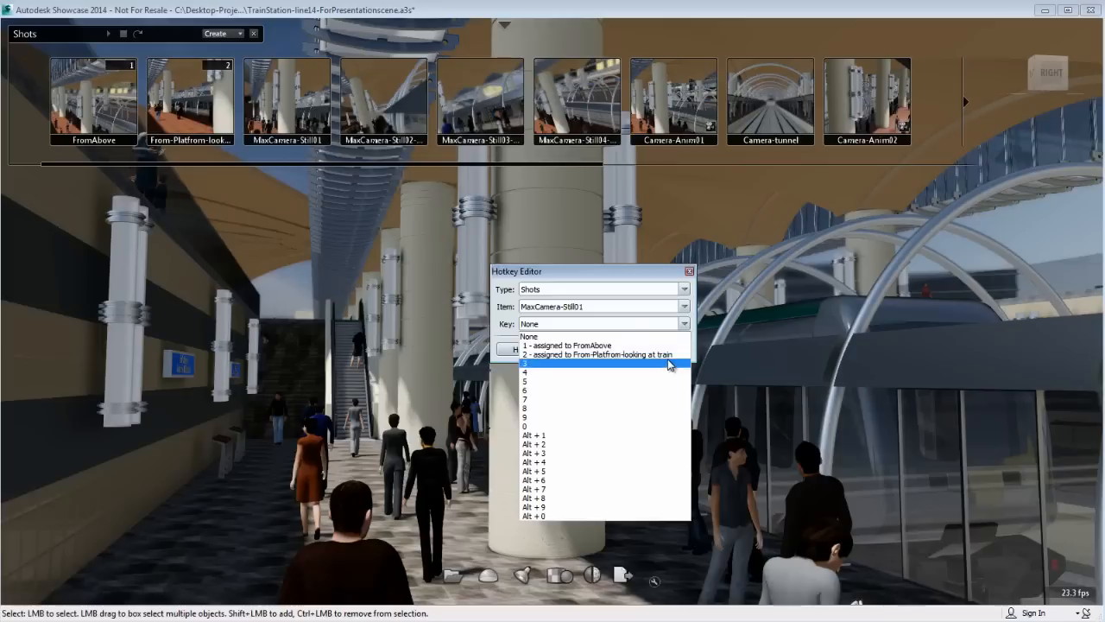
click(605, 363)
click(664, 348)
- Assign hotkey 4 to the MaxCamera-Still02-TrainCloseUp shot
right_click(387, 99)
click(440, 167)
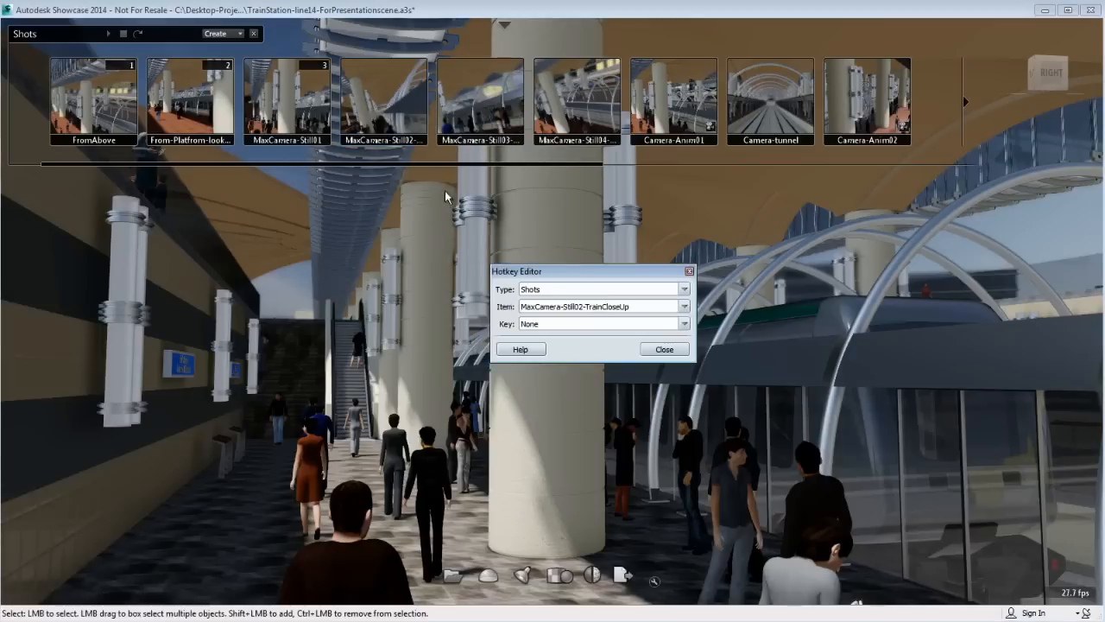
click(684, 324)
click(604, 366)
click(664, 349)
- Assign hotkey 5 to the MaxCamera-Still03-LookingatTrain shot
right_click(498, 98)
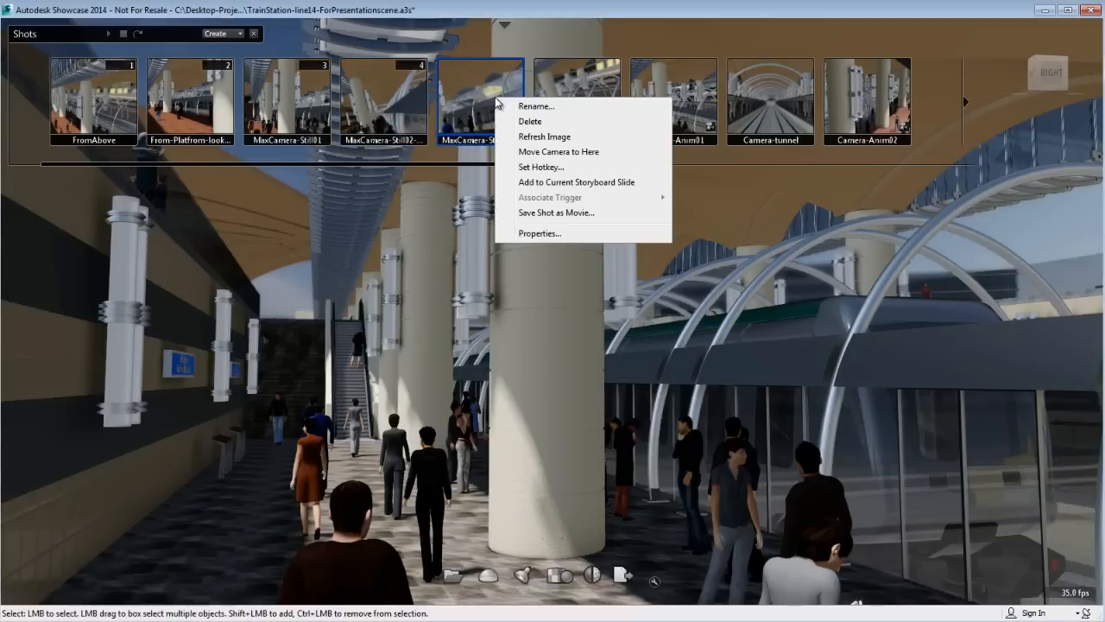
click(540, 166)
click(693, 324)
click(681, 381)
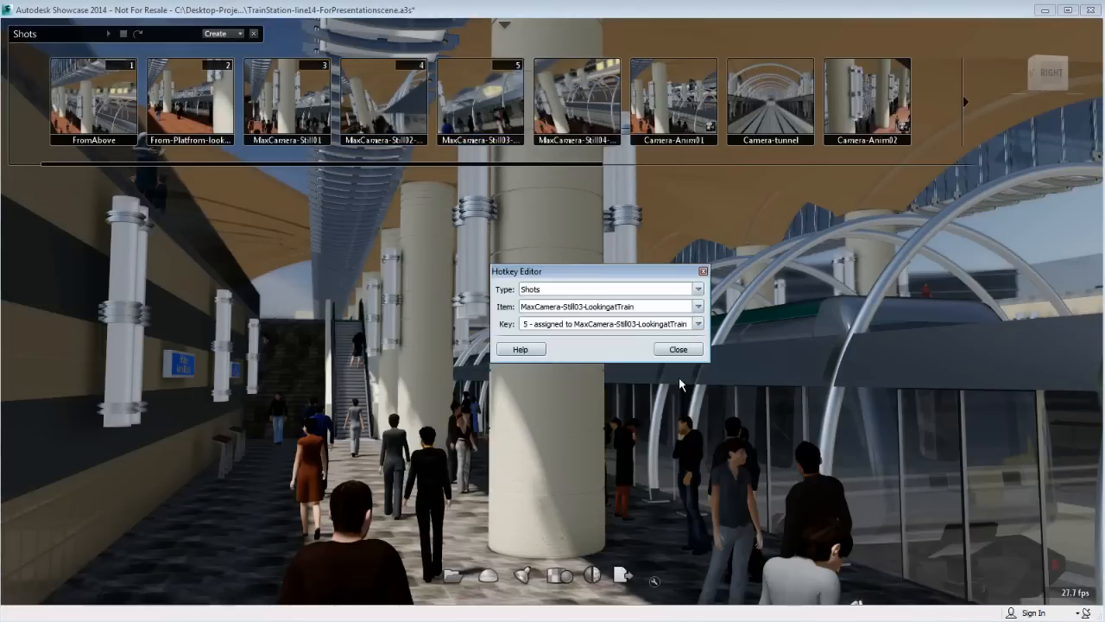
click(679, 349)
- Assign hotkey 6 to the MaxCamera-Still04-LookingDown shot
right_click(583, 98)
click(660, 171)
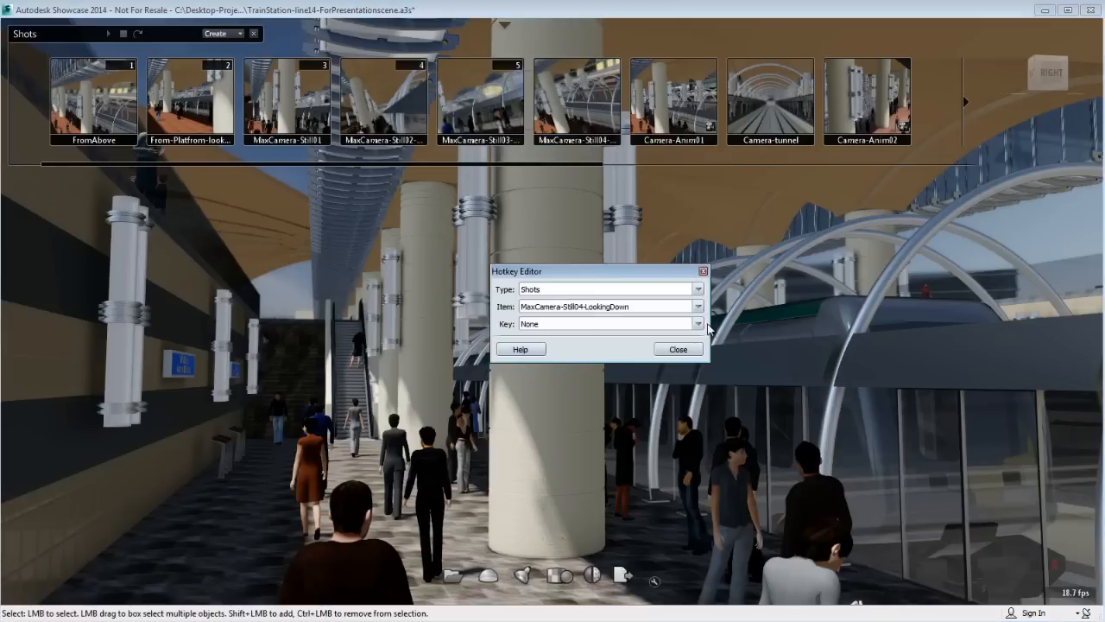
click(698, 323)
click(684, 390)
click(679, 349)
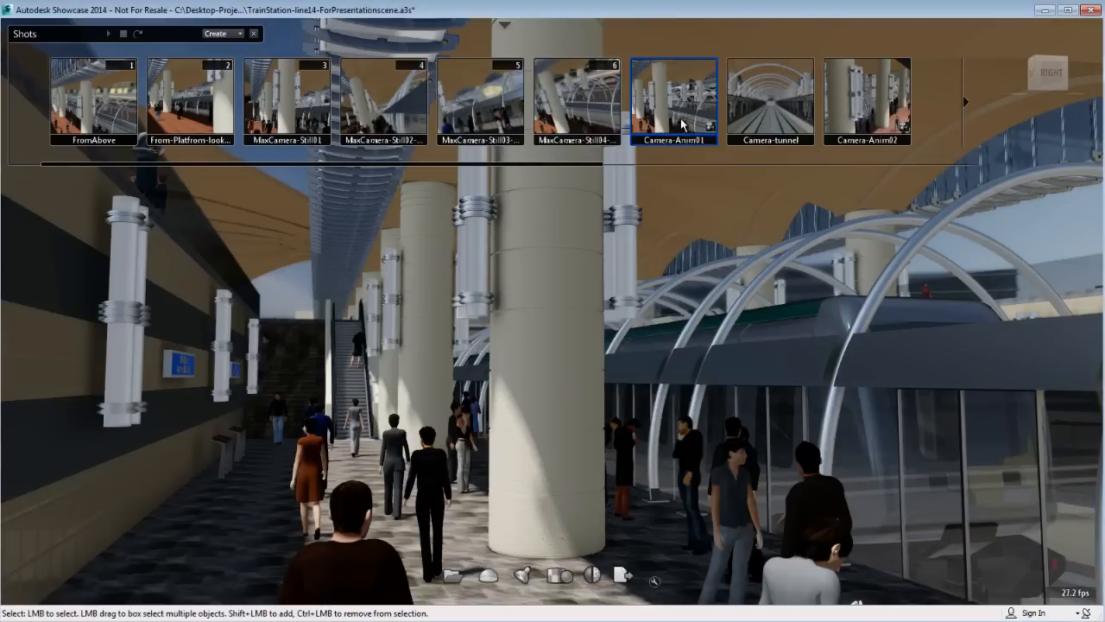
- Assign hotkey 7 to the Camera-Anim01 shot
right_click(677, 98)
click(730, 171)
click(698, 324)
click(698, 400)
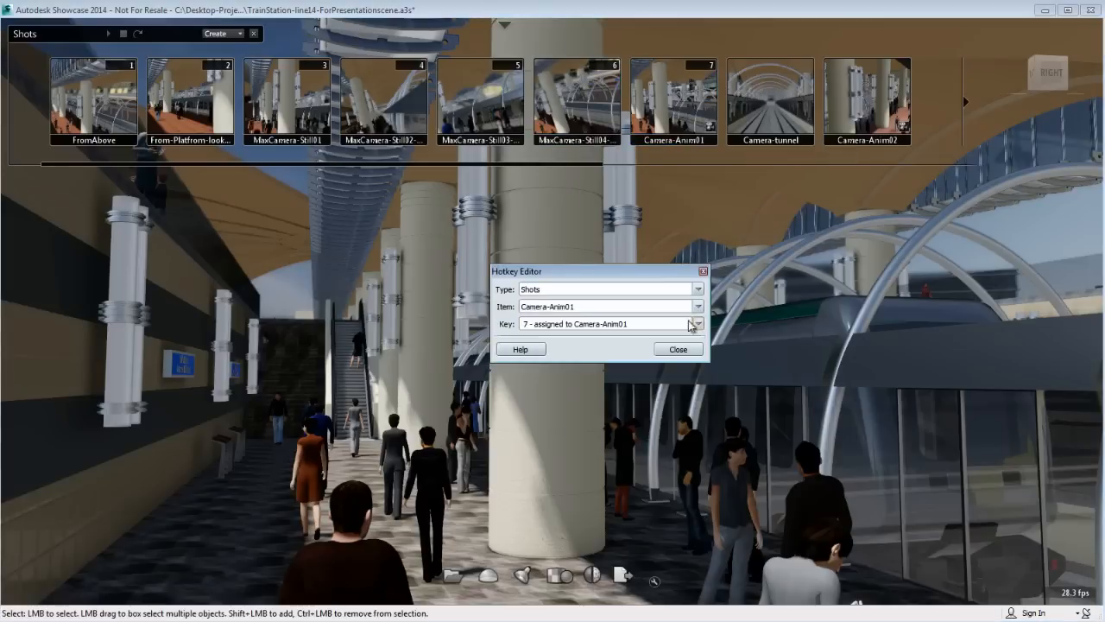
click(678, 349)
- Assign hotkey 8 to the Camera-tunnel shot
right_click(770, 97)
click(822, 171)
click(698, 324)
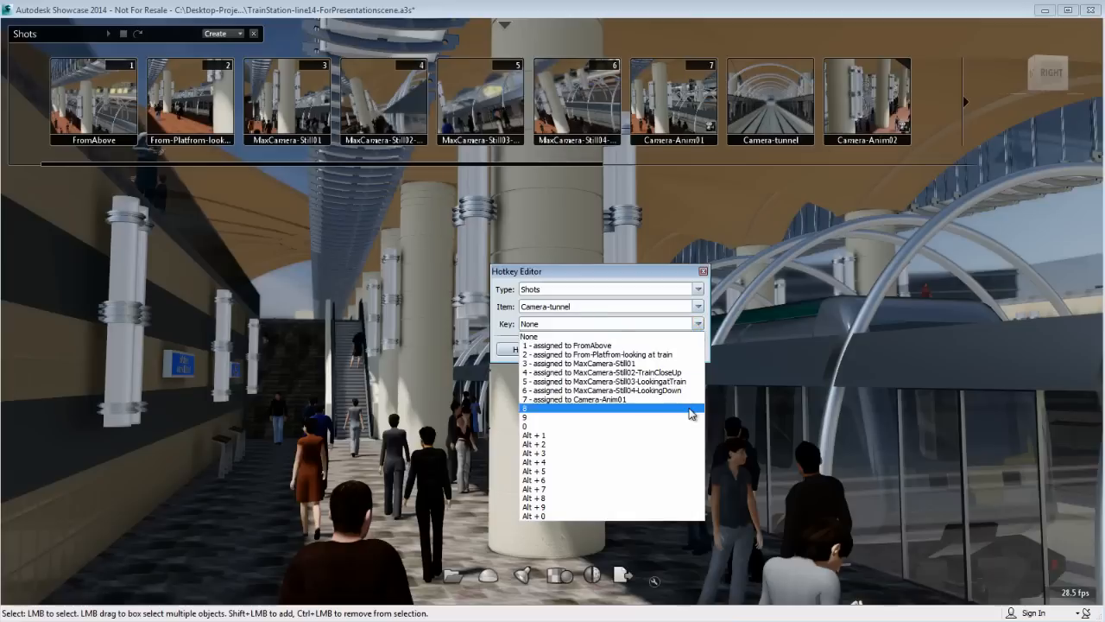
click(684, 413)
click(678, 349)
- Assign hotkey 9 to the Camera-Anim02 shot
right_click(863, 106)
click(907, 174)
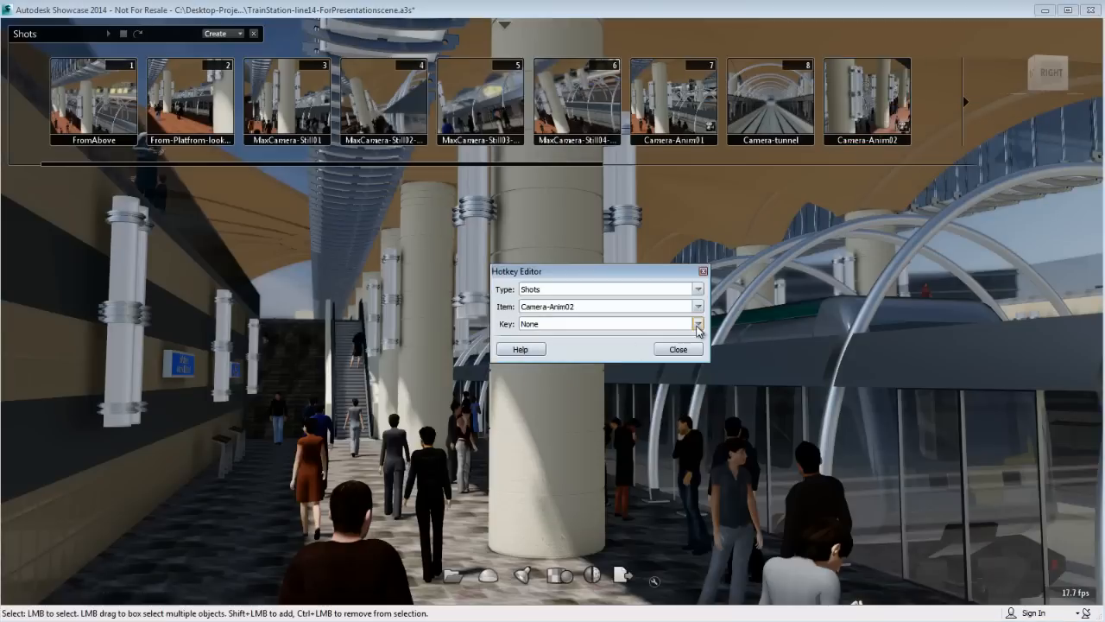
click(697, 324)
click(679, 423)
click(678, 349)
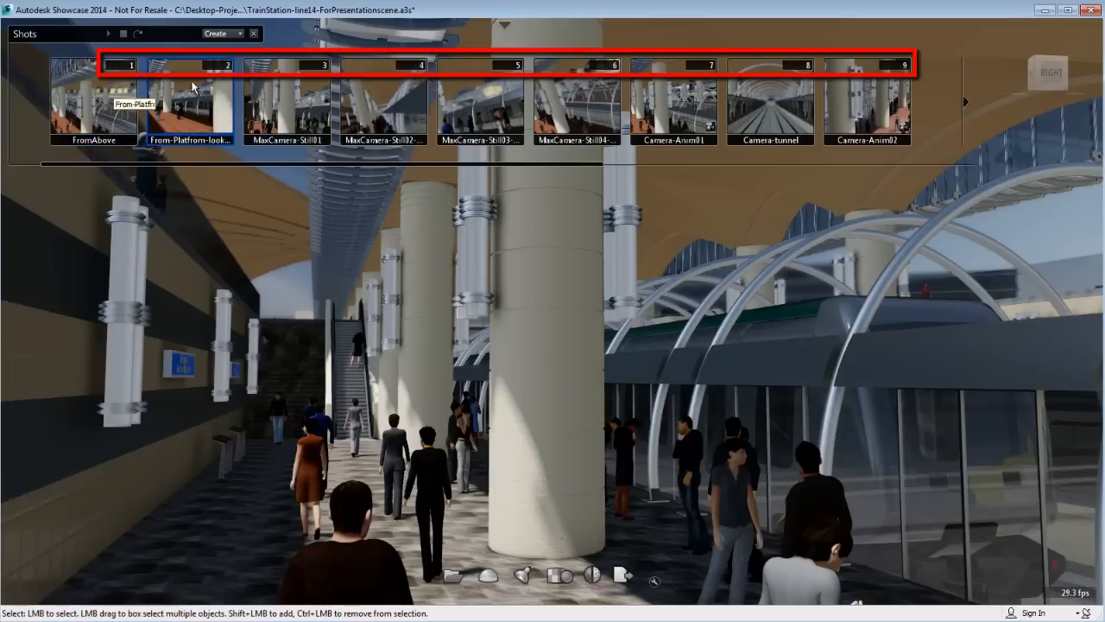
- Test the hotkeys by calling up the first four shots in order, and turn on presentation mode
key(1)
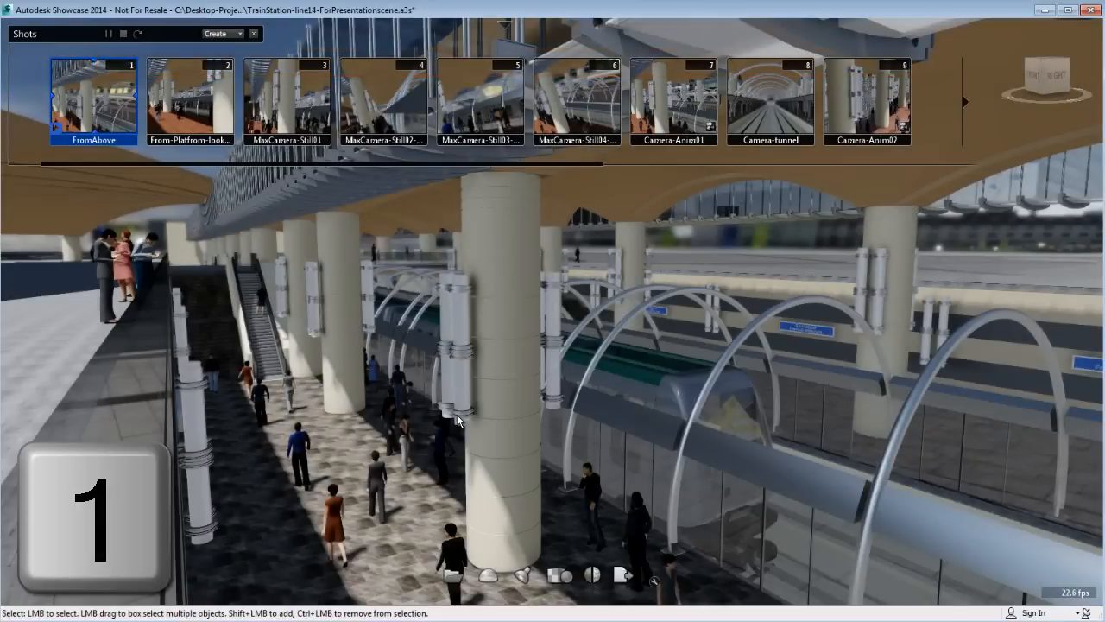
key(2)
key(3)
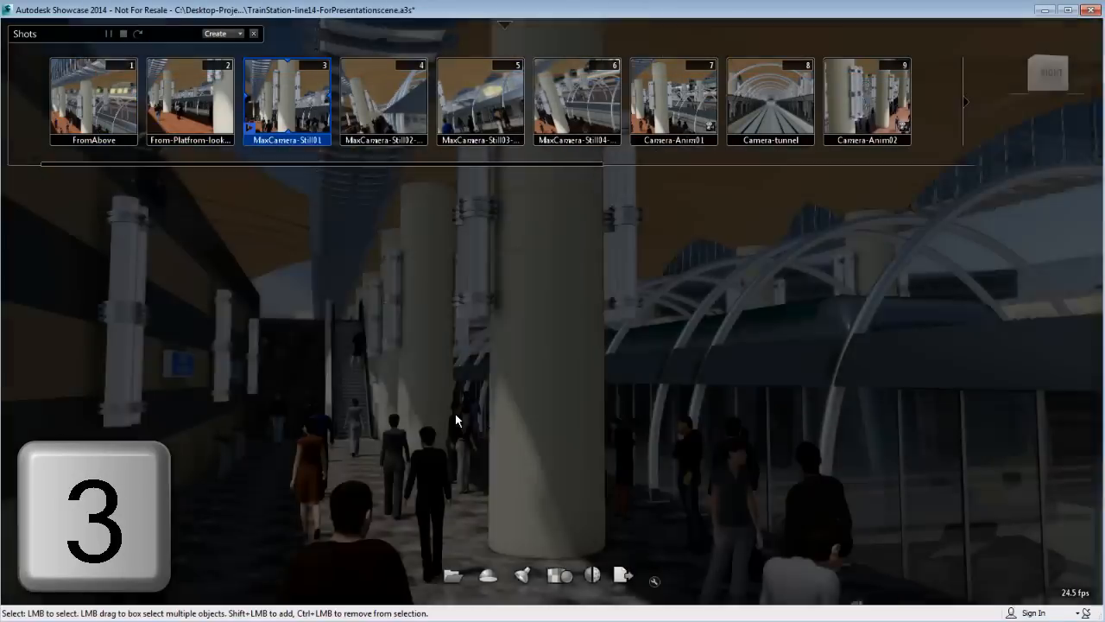
key(4)
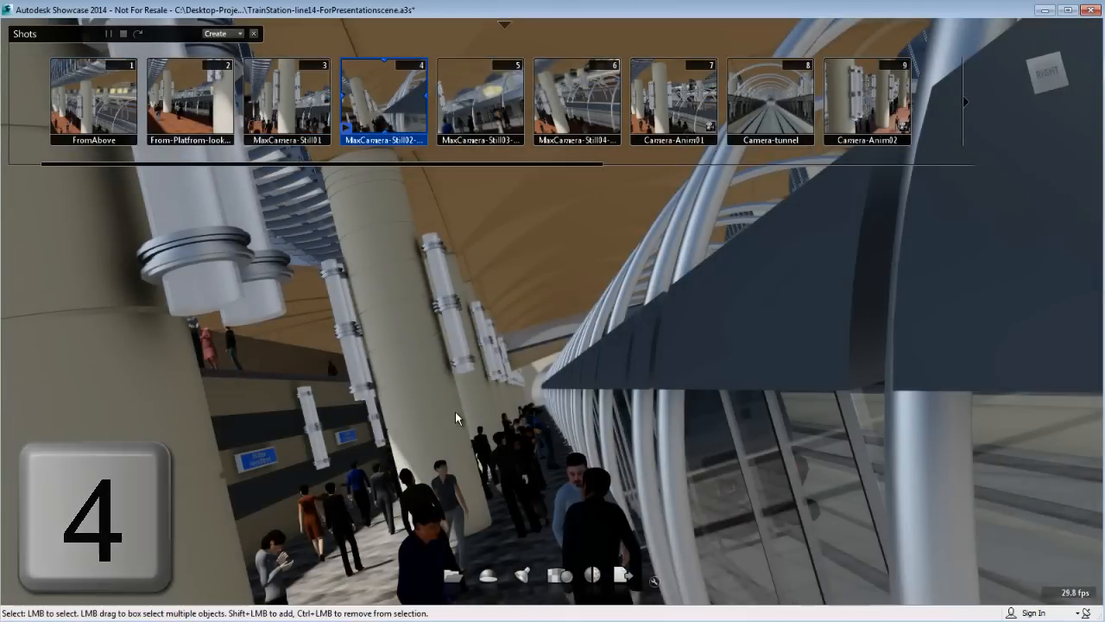
key(p)
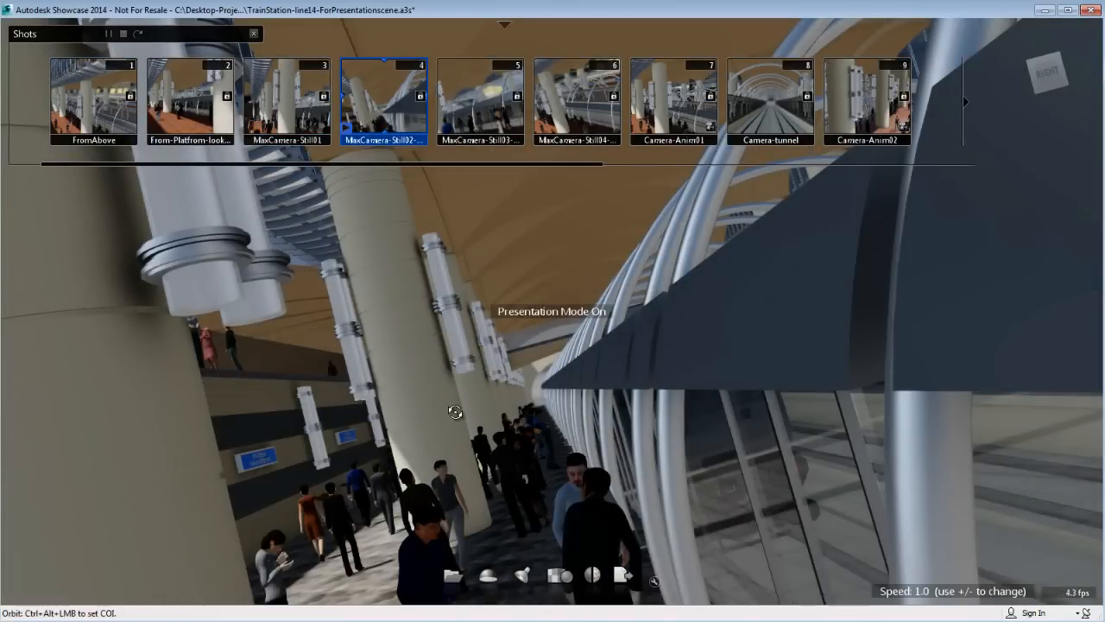
- Close the Shots display and assign the hotkey Alt + 1 to the CameraAnim02 storyboard slide
click(253, 35)
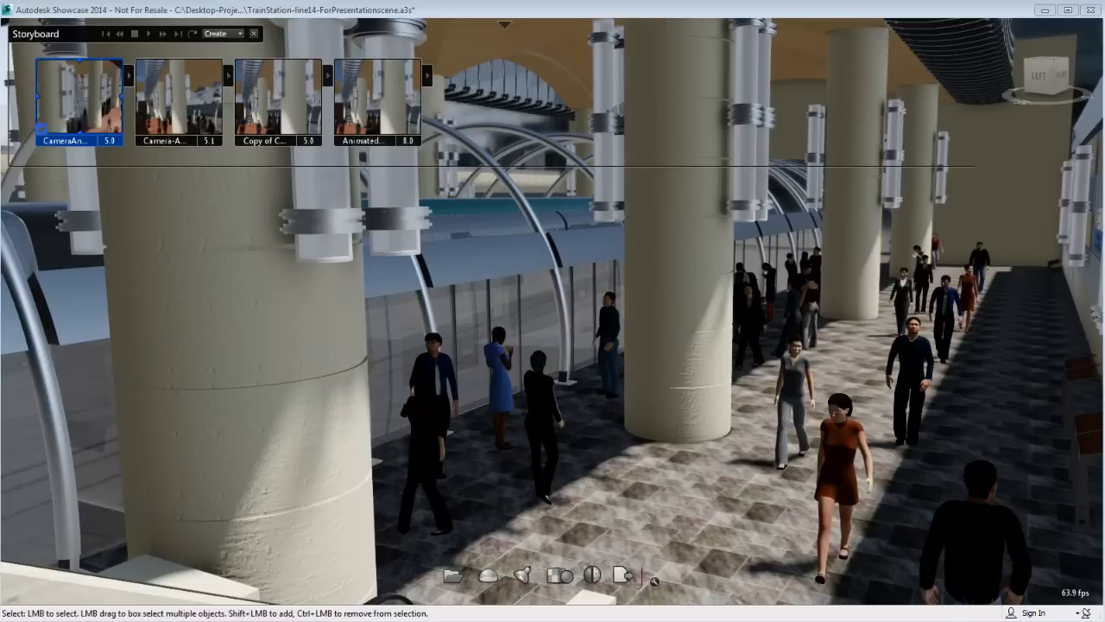
right_click(93, 107)
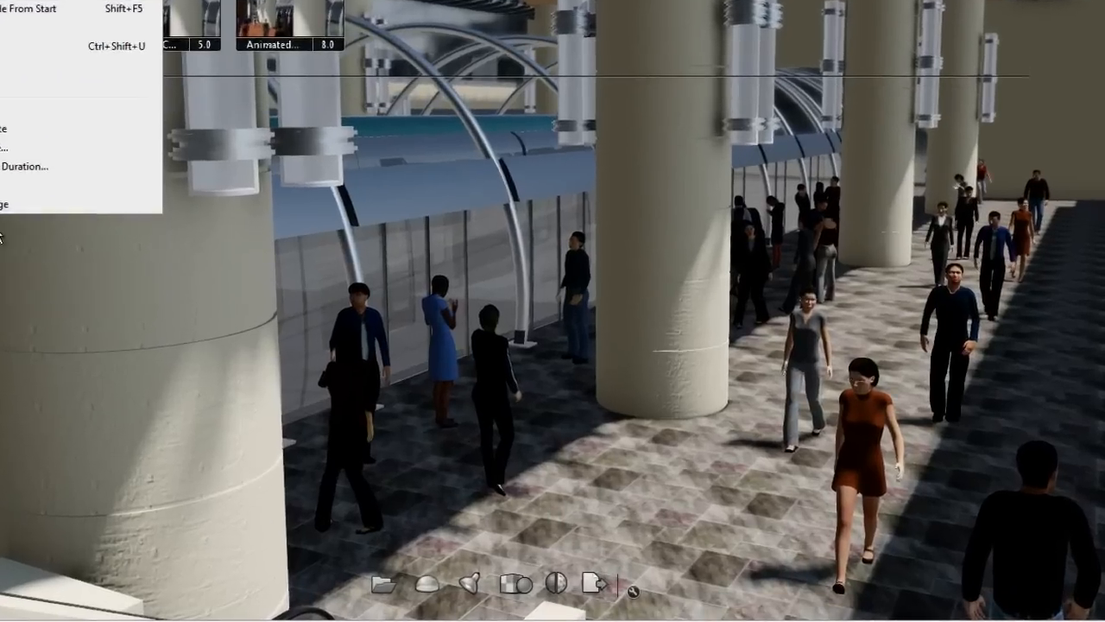
click(138, 284)
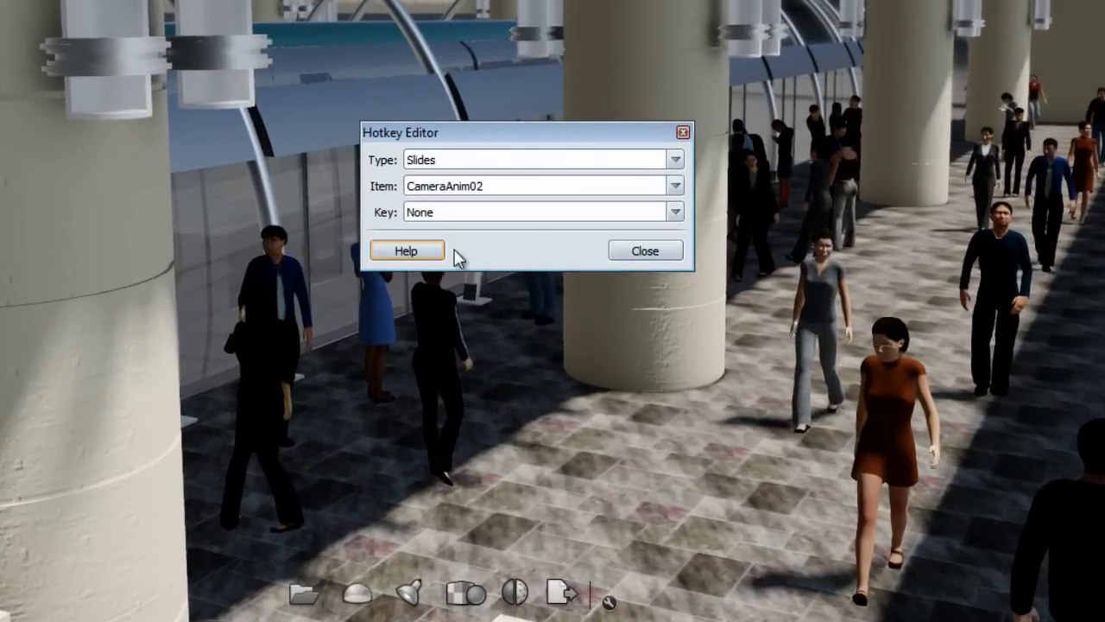
click(681, 218)
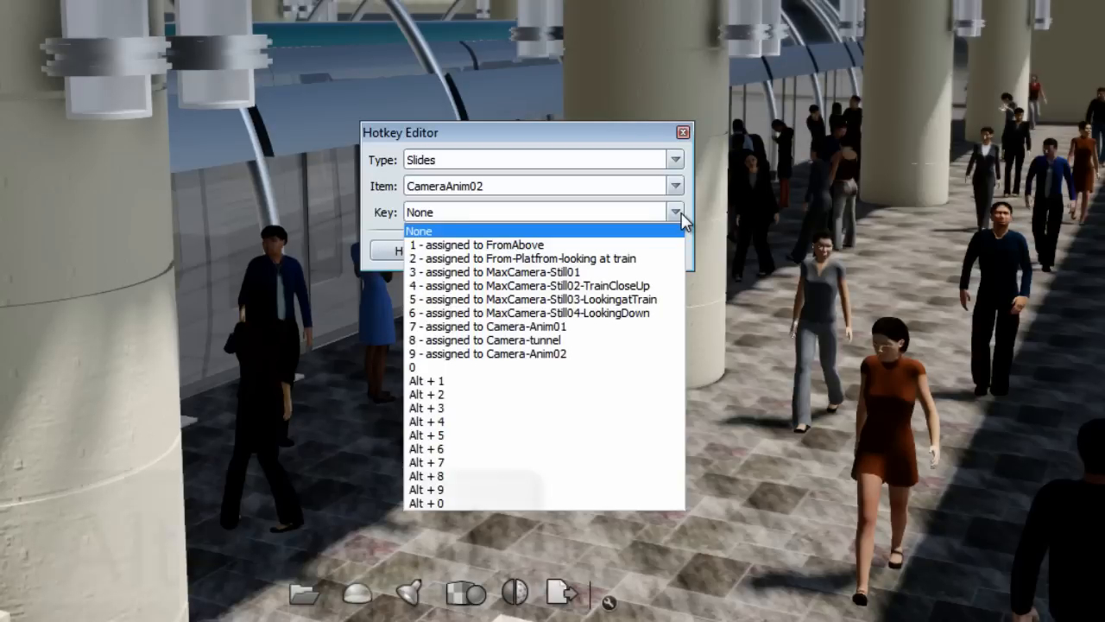
click(611, 382)
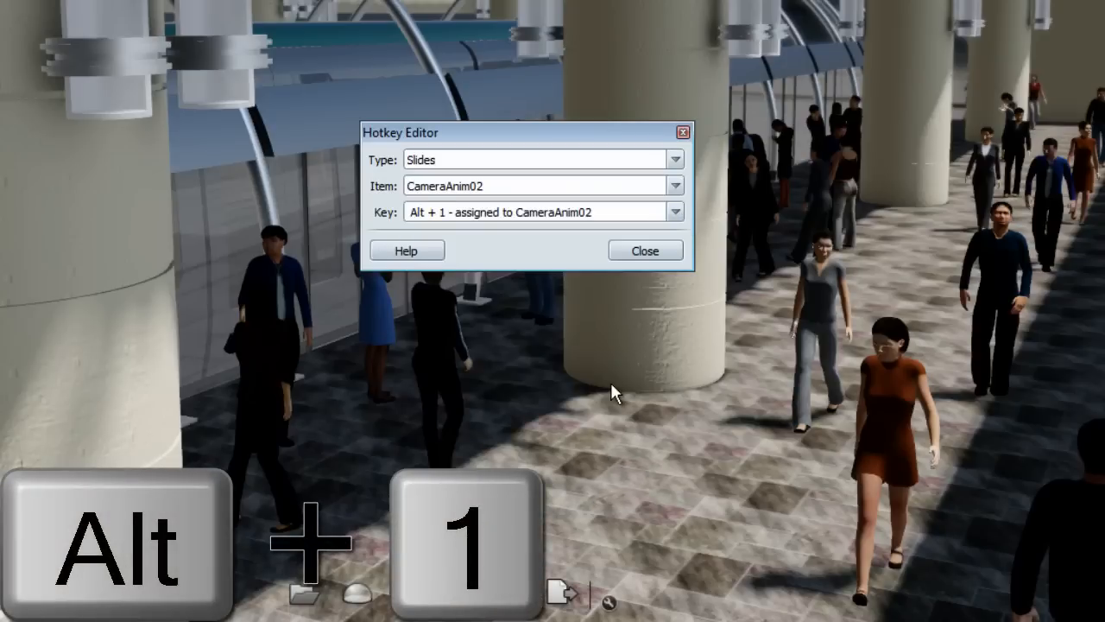
- Assign the hotkey Alt + 2 to the Camera-Anim01 storyboard slide
click(639, 252)
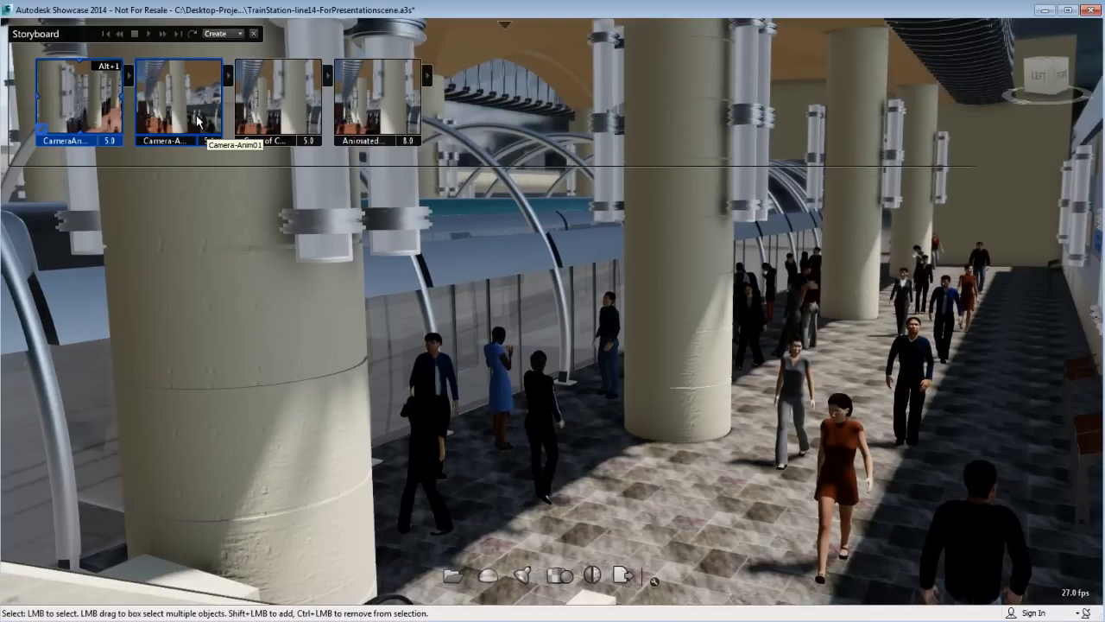
right_click(150, 79)
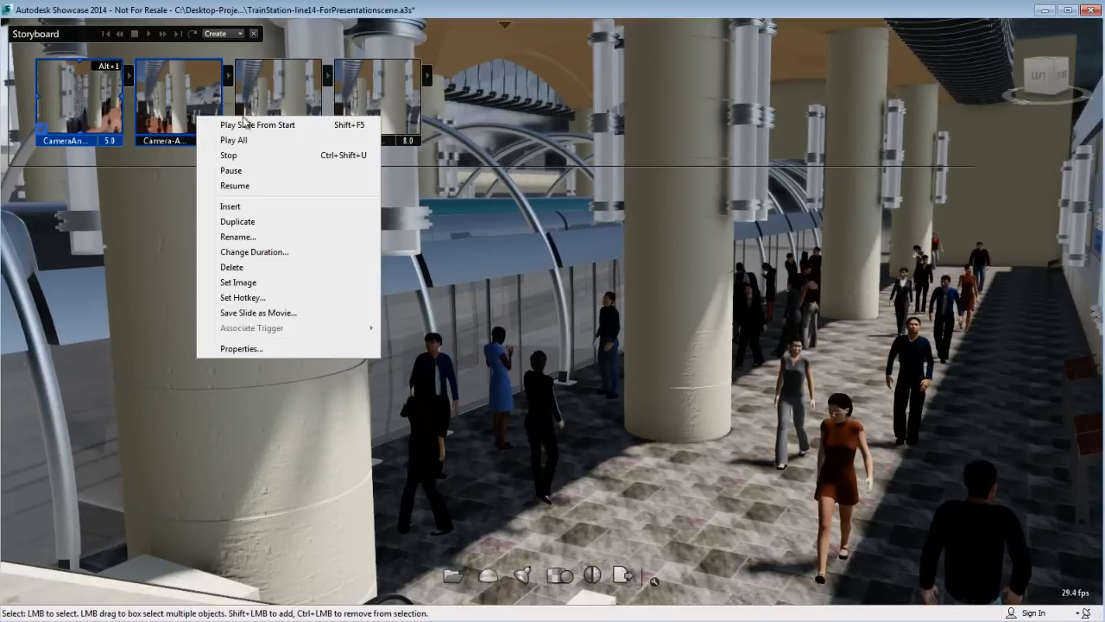
click(261, 298)
click(697, 323)
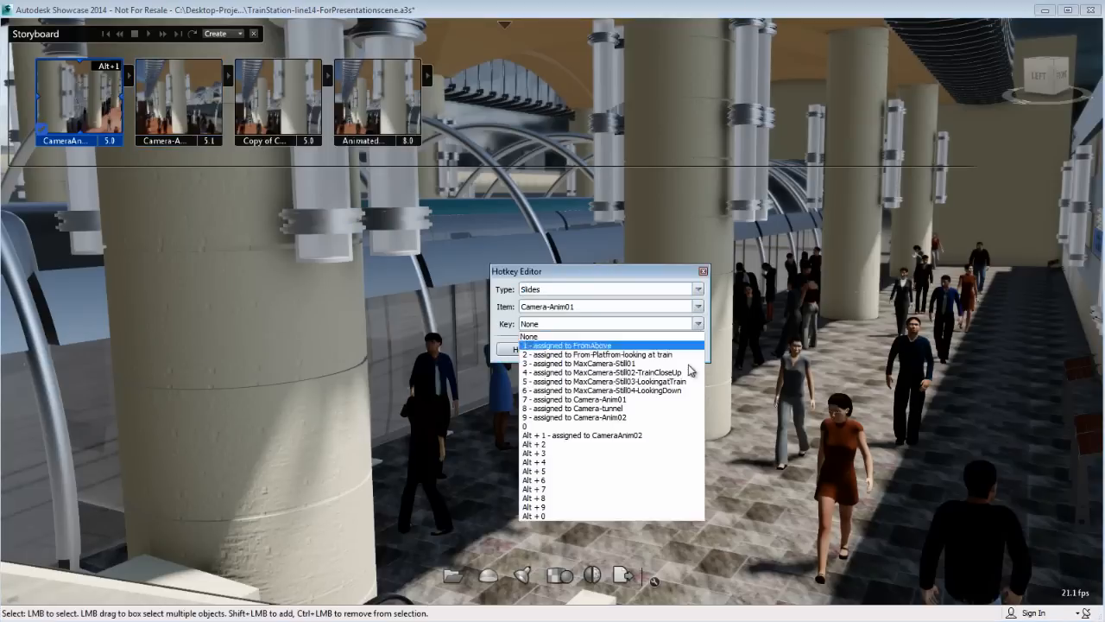
click(682, 445)
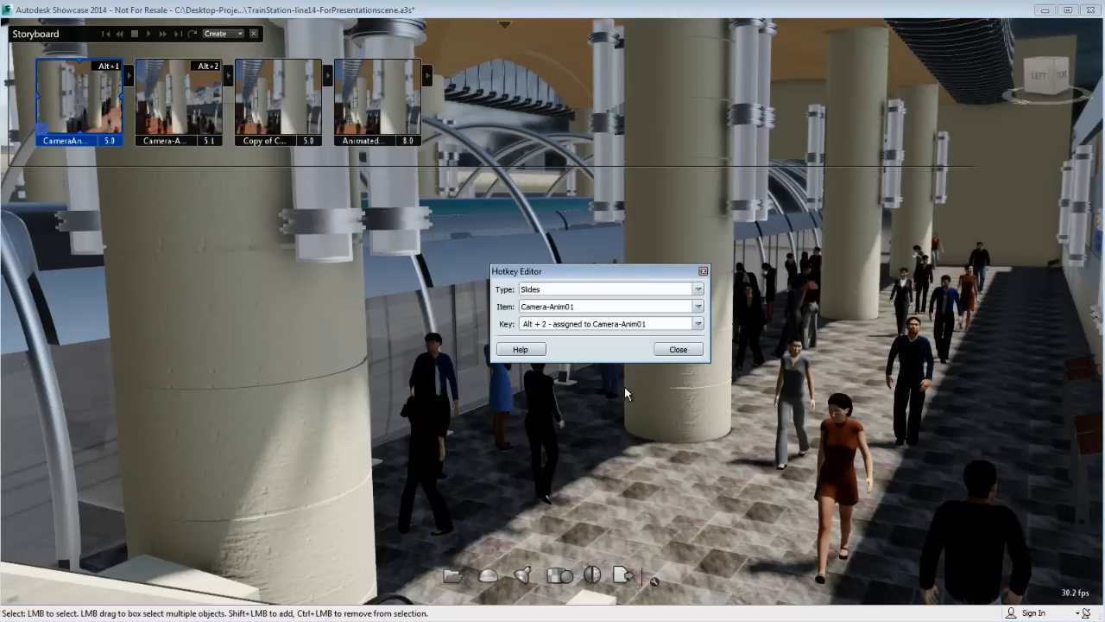
click(676, 347)
- Assign the hotkey Alt + 3 to the Copy of Camera-Anim03 storyboard slide
right_click(289, 102)
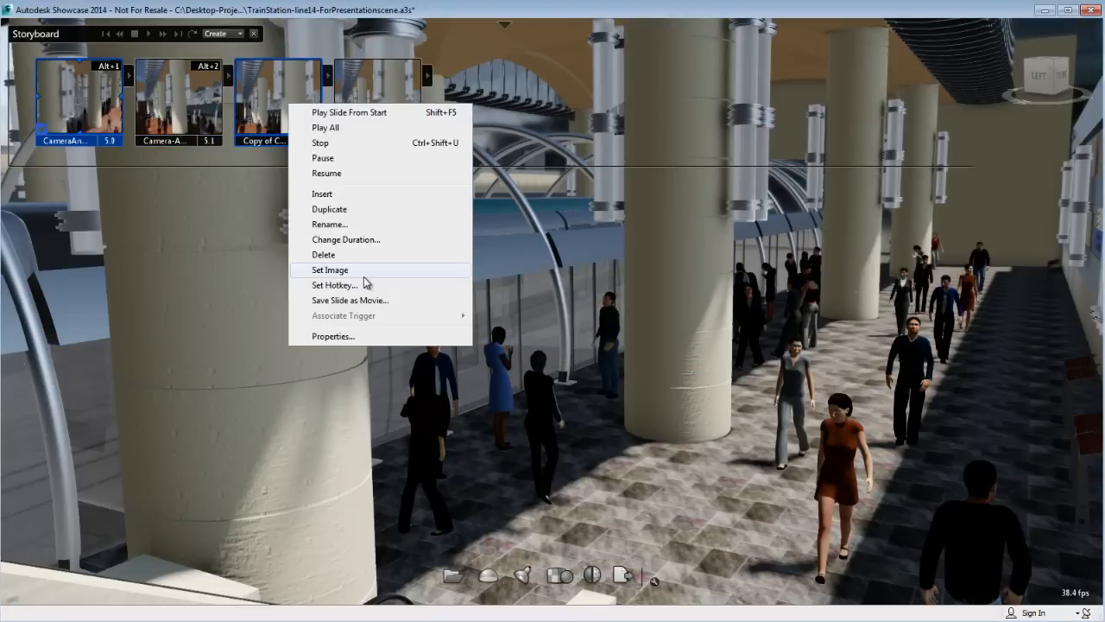
click(335, 285)
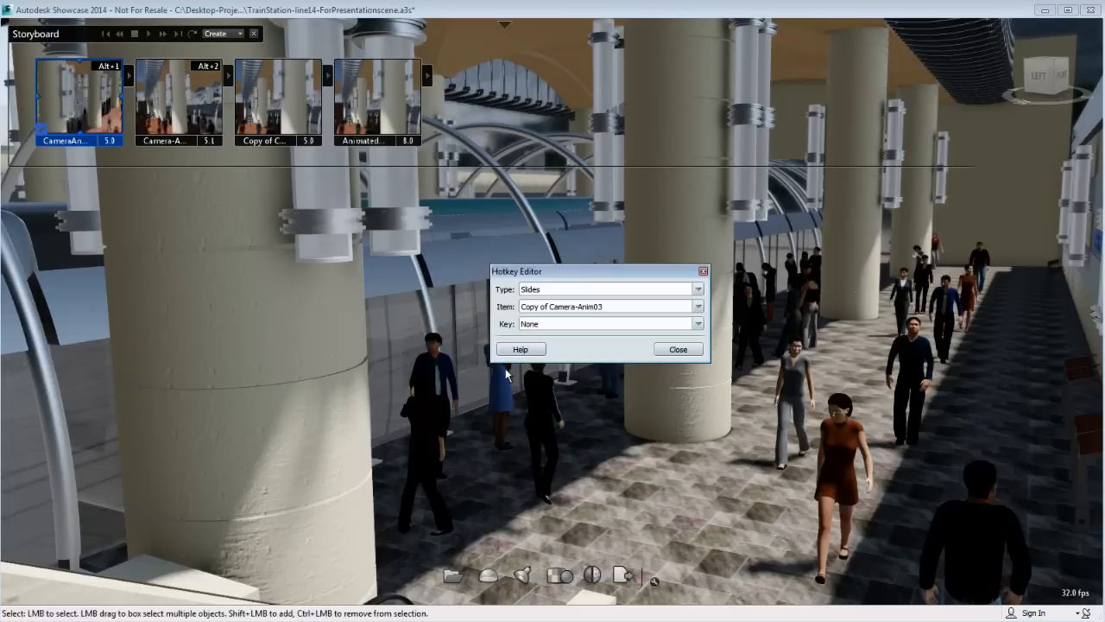
click(700, 324)
click(683, 452)
key(alt+1)
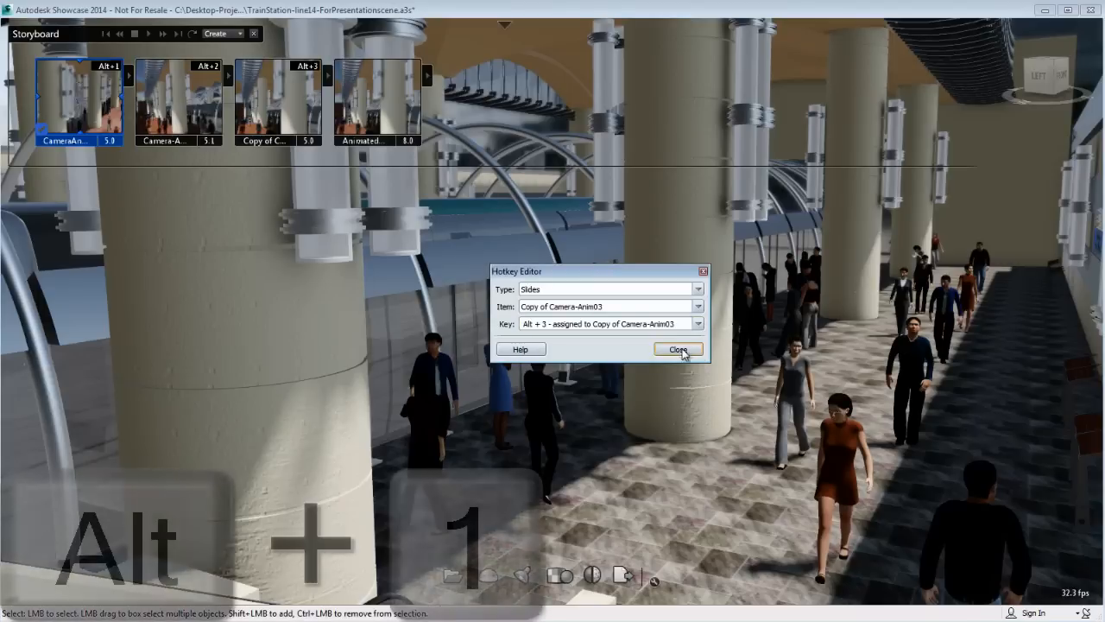
click(679, 350)
- Assign the hotkey Alt + 4 to the AnimatedDOF storyboard slide
right_click(394, 107)
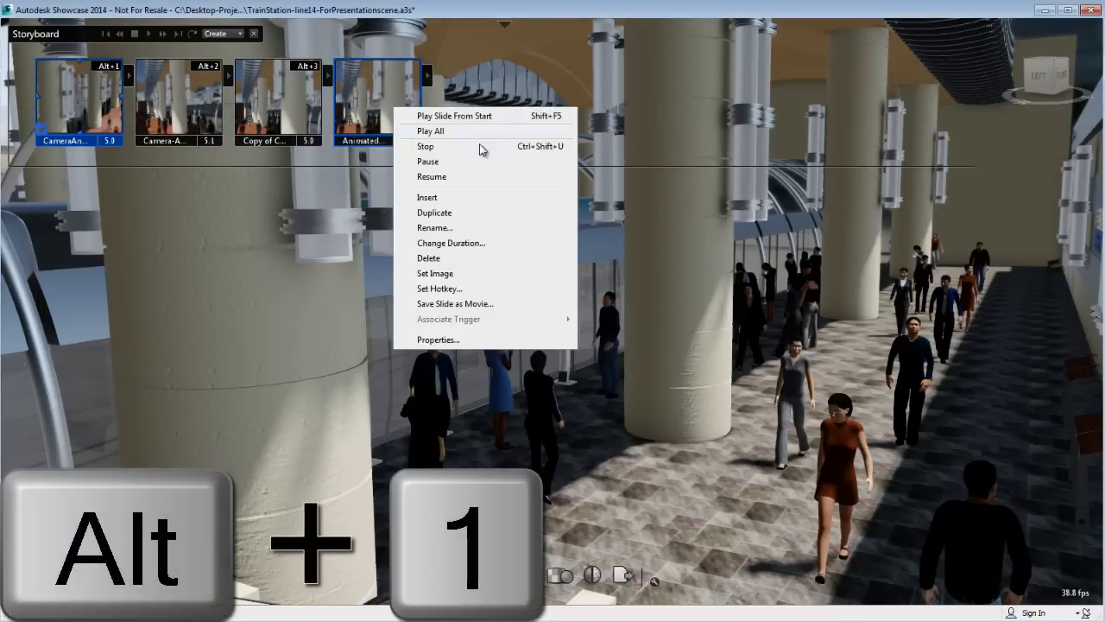
click(486, 289)
click(697, 324)
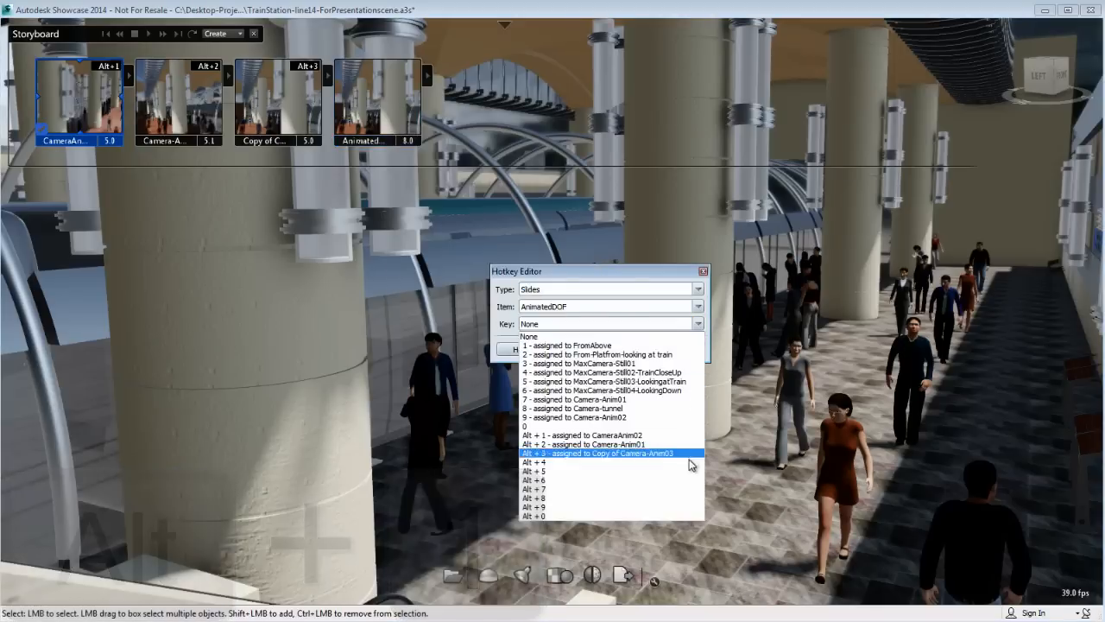
click(682, 461)
click(678, 349)
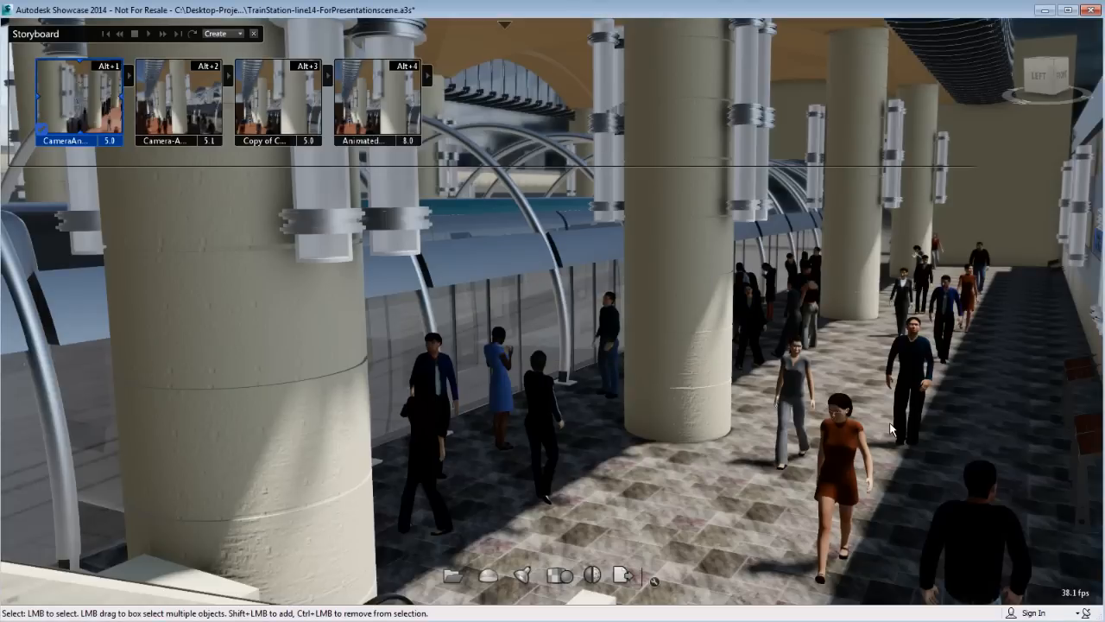
- Close the Storyboard display and play the four slides in order using their assigned hotkeys
click(254, 33)
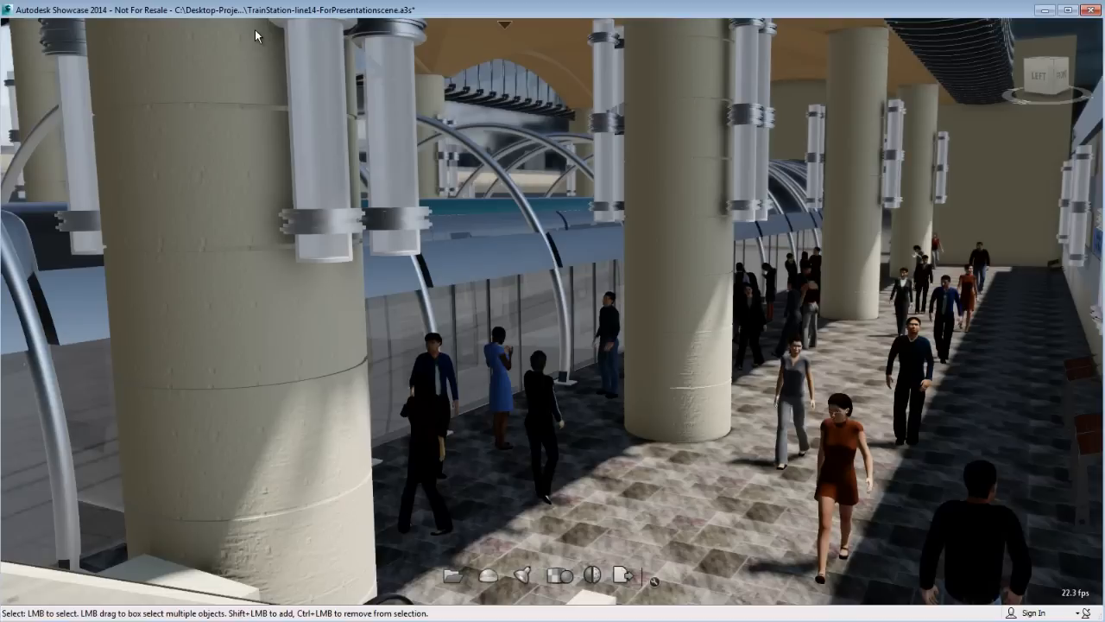
key(alt)
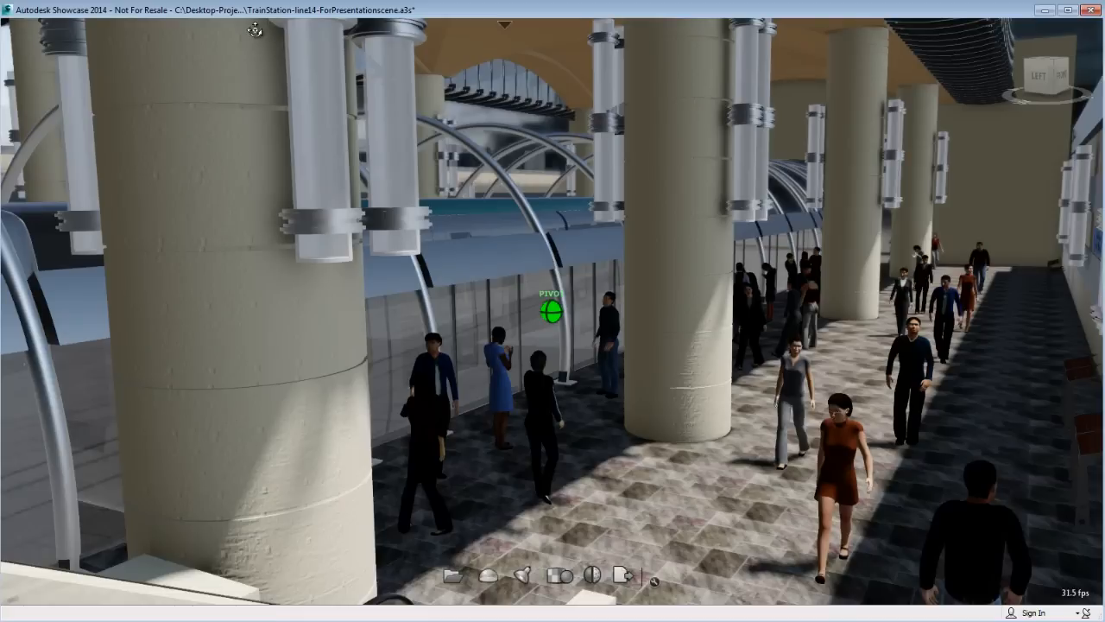
key(alt+1)
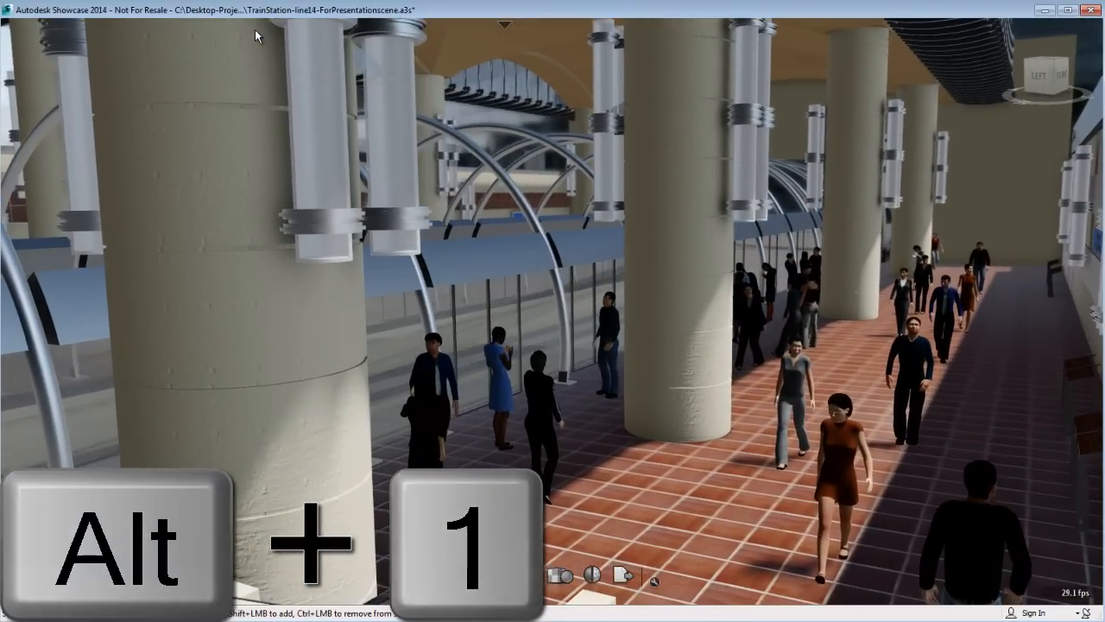
key(alt+2)
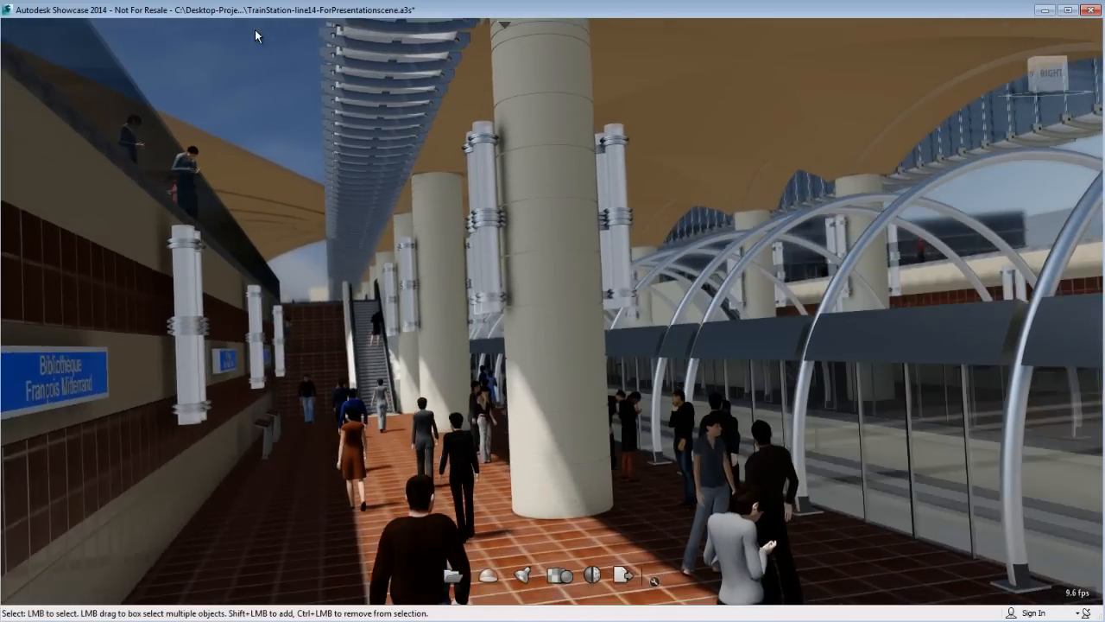
key(alt+3)
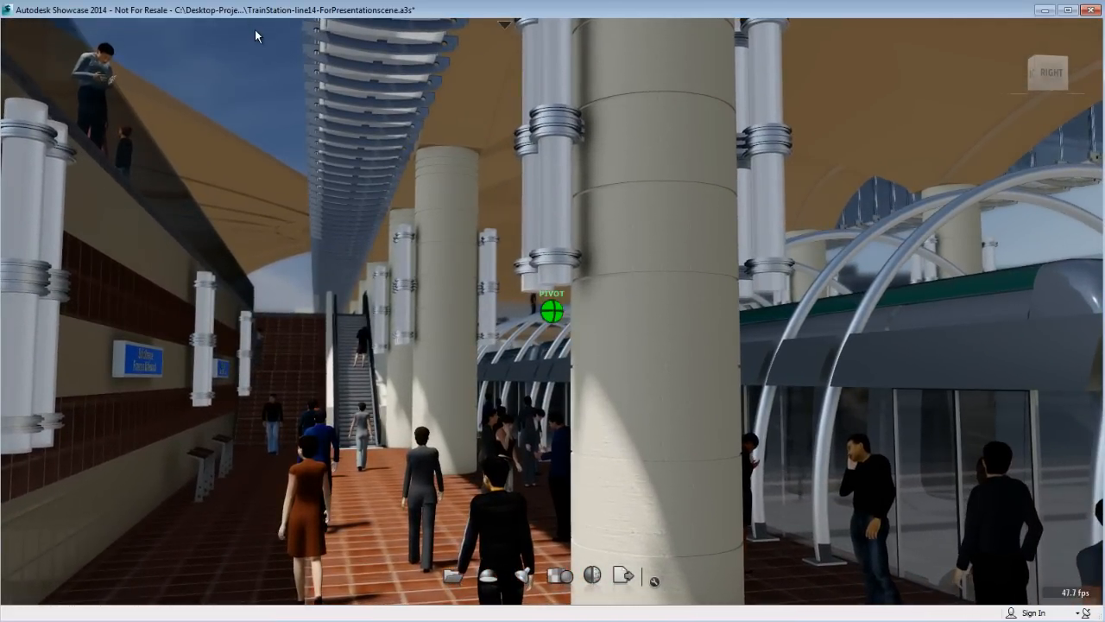
key(alt+4)
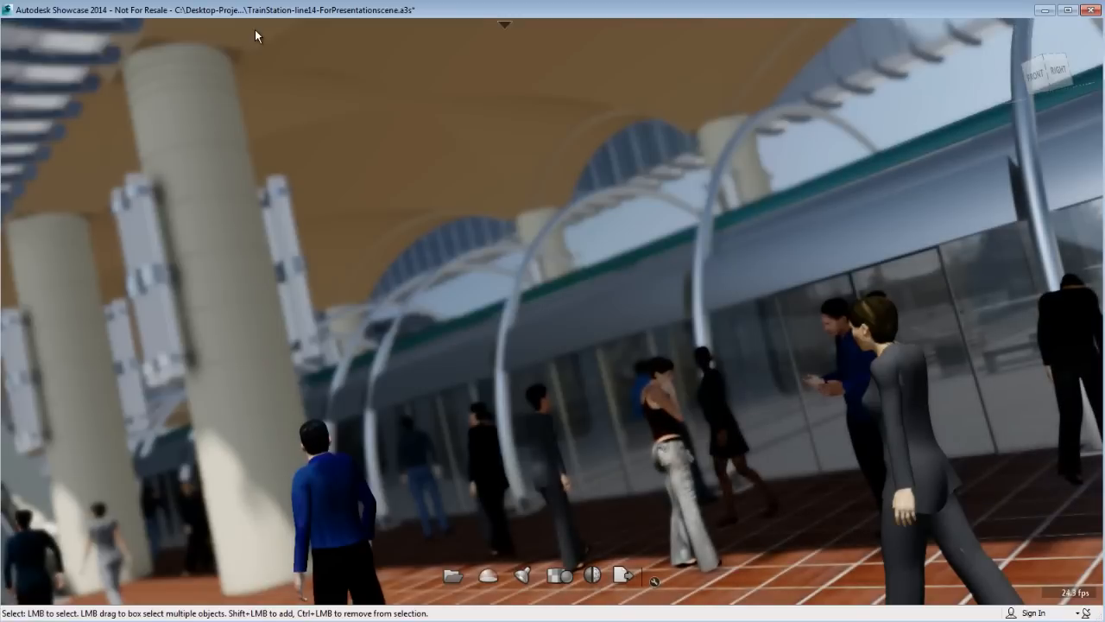